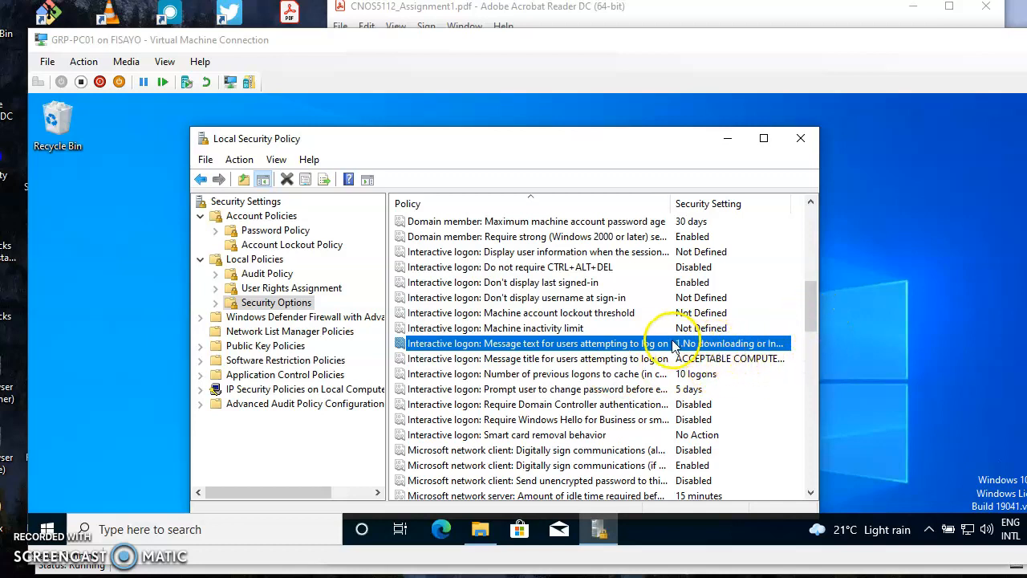
# Step: Following the assignment PDF, set the UAC elevation prompt behavior for standard users to "Prompt for credentials on the secure desktop"
pyautogui.hotkey('alt', 'Tab')
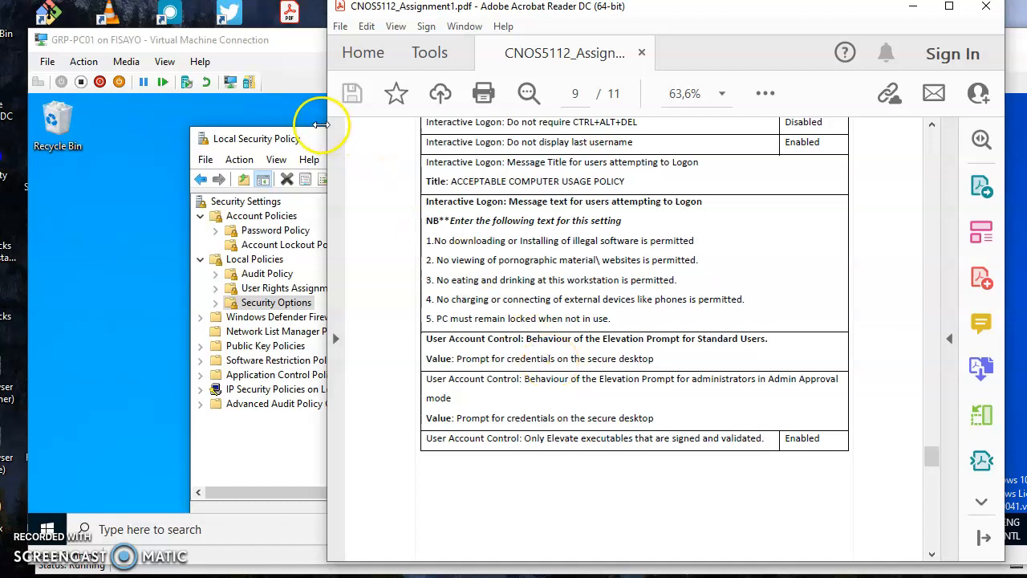
pyautogui.click(315, 138)
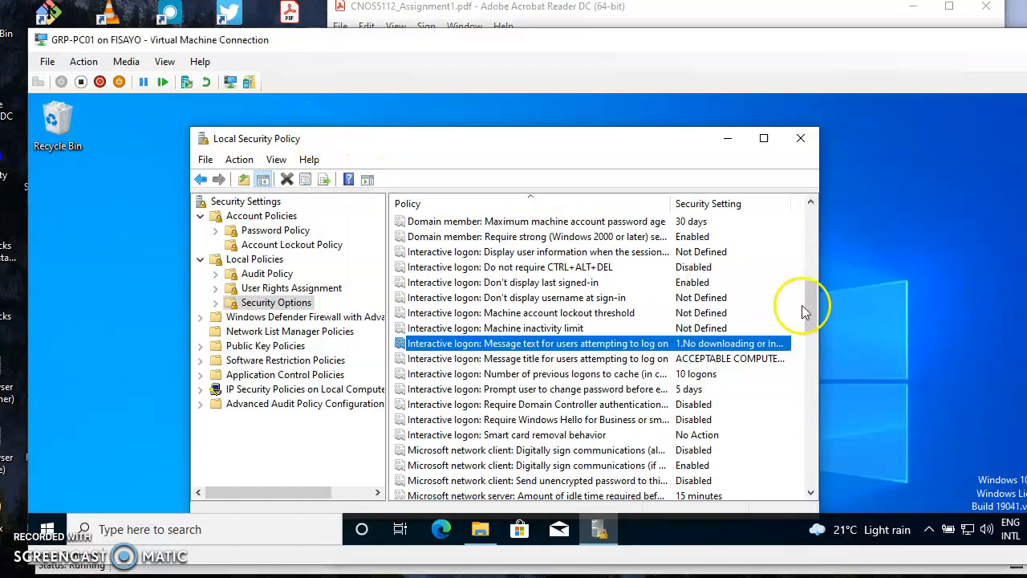
pyautogui.moveTo(811, 297); pyautogui.dragTo(804, 453)
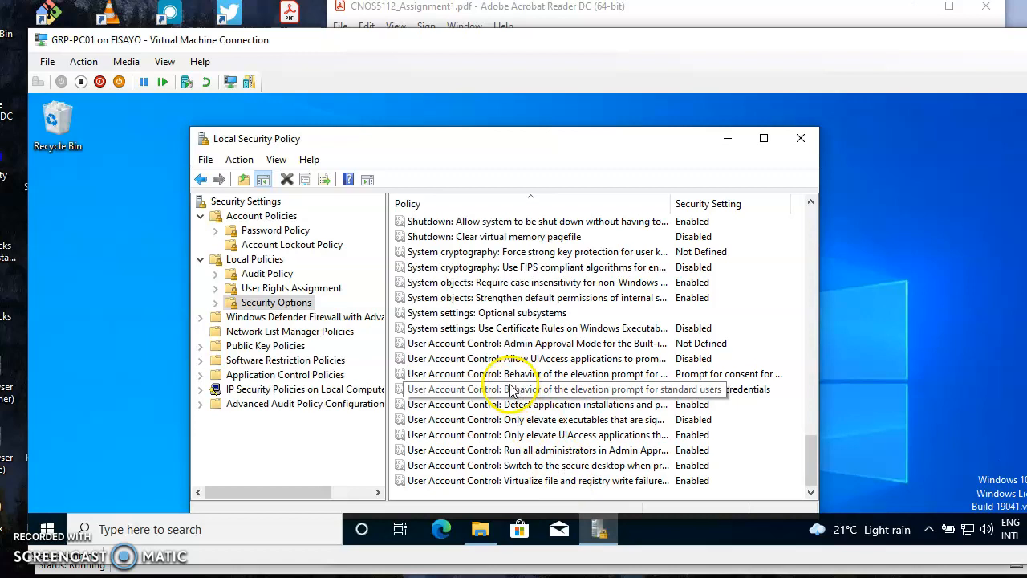
pyautogui.doubleClick(514, 391)
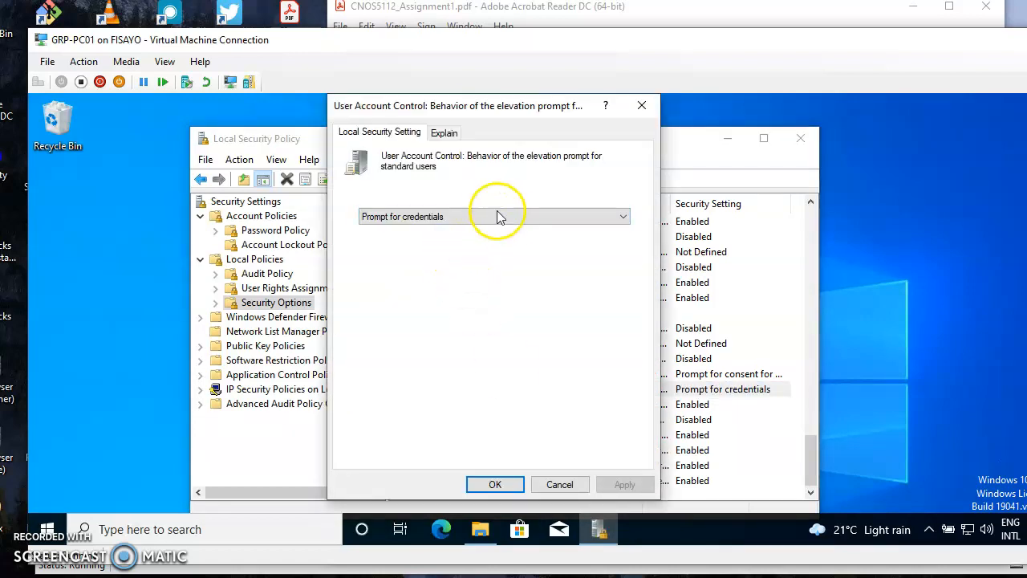
pyautogui.click(501, 218)
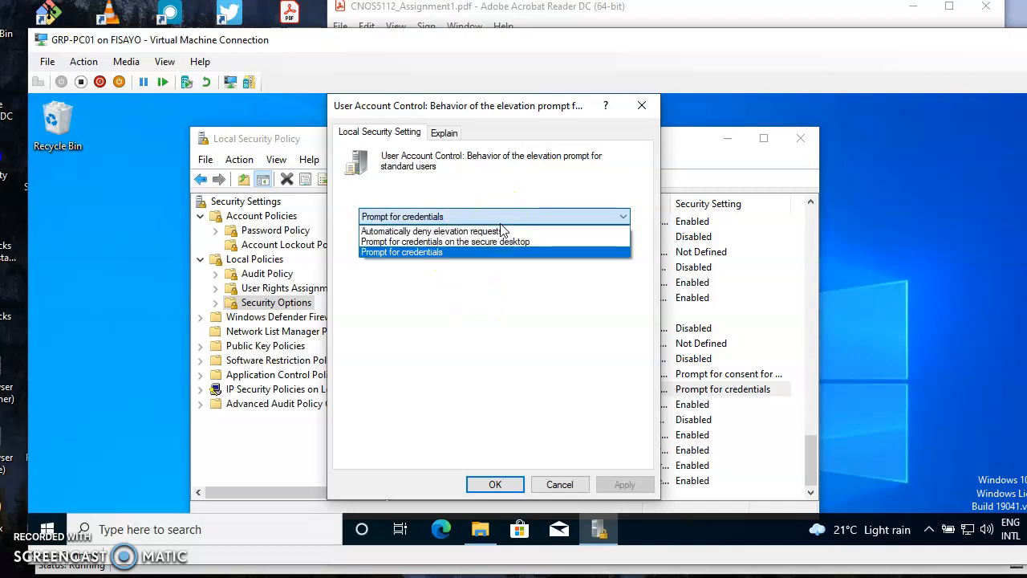
pyautogui.click(517, 575)
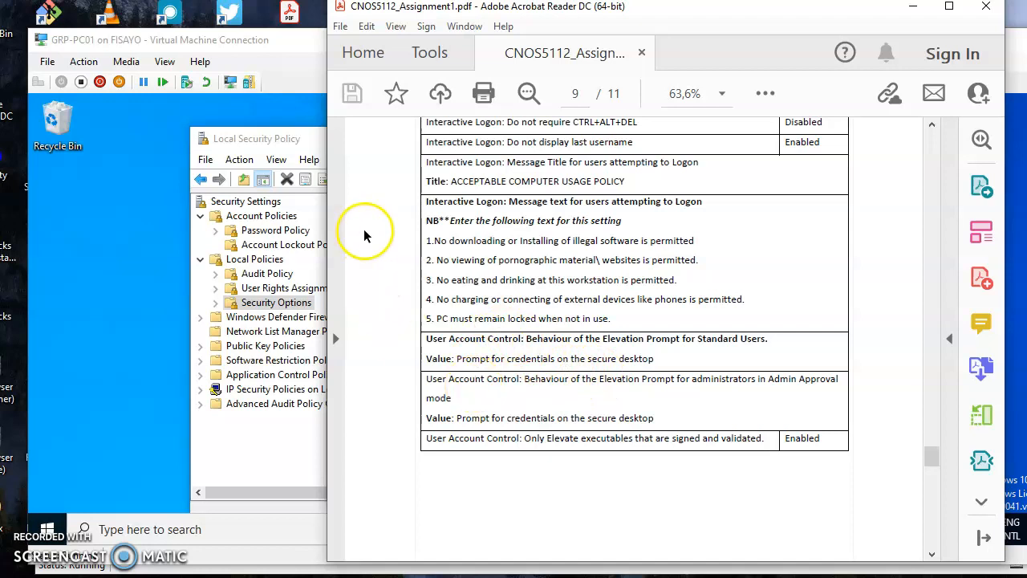
pyautogui.click(293, 133)
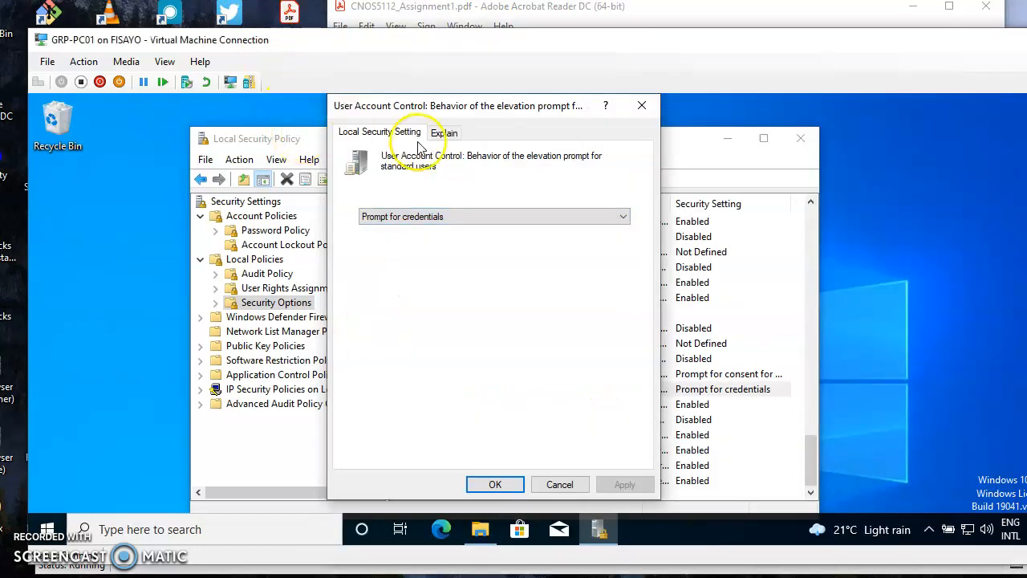
pyautogui.click(467, 218)
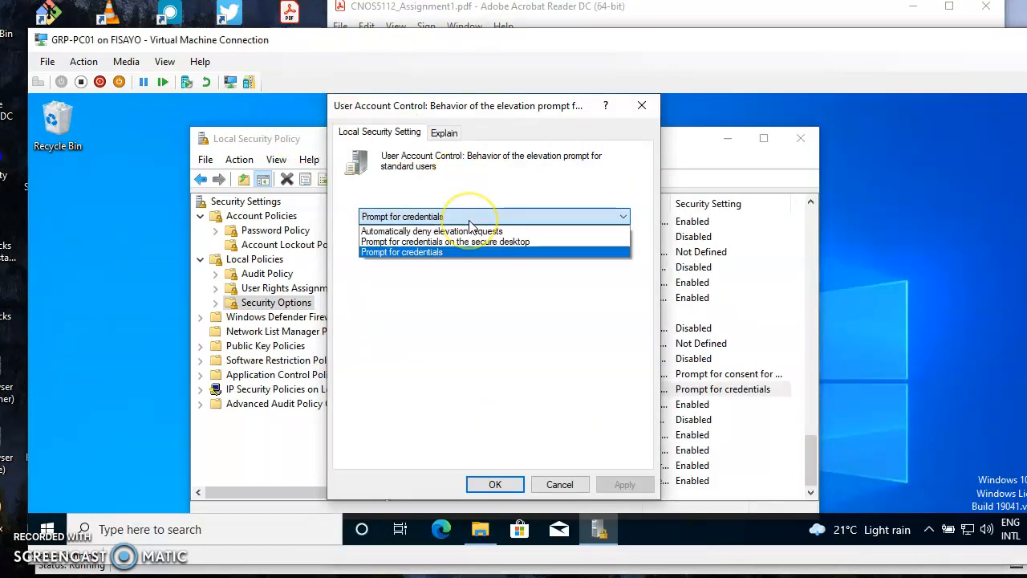
pyautogui.click(423, 242)
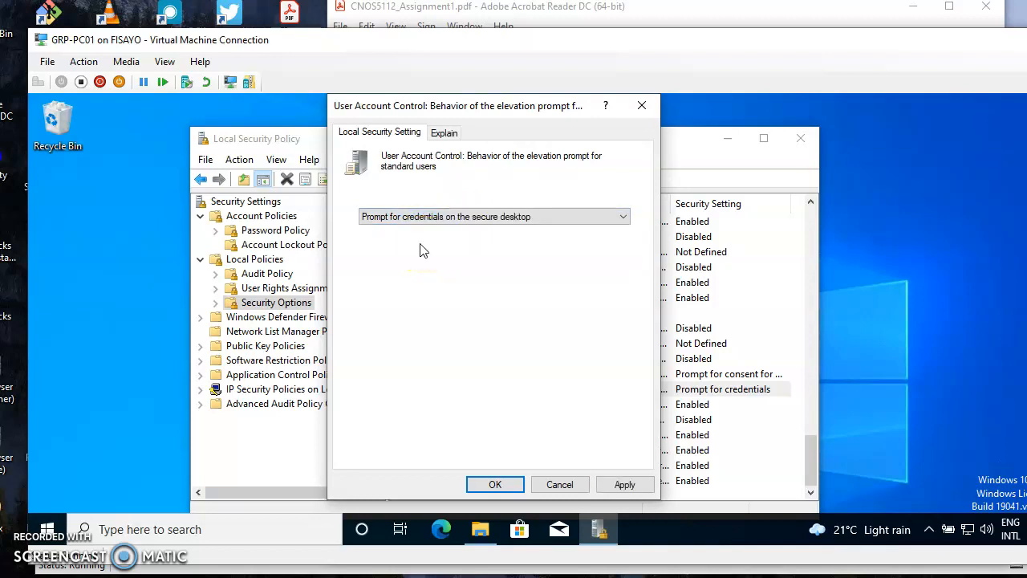
pyautogui.click(622, 484)
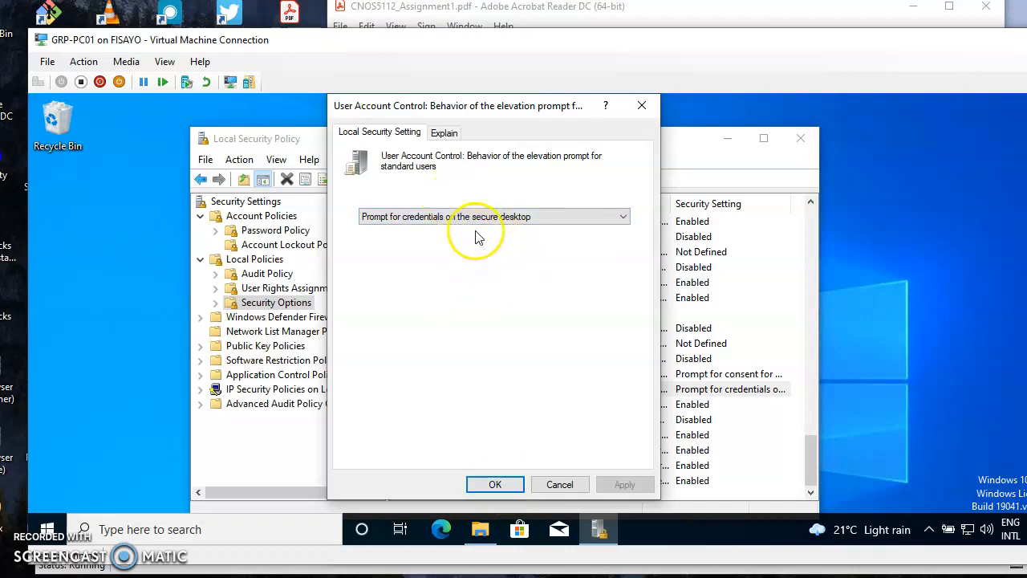
pyautogui.click(492, 483)
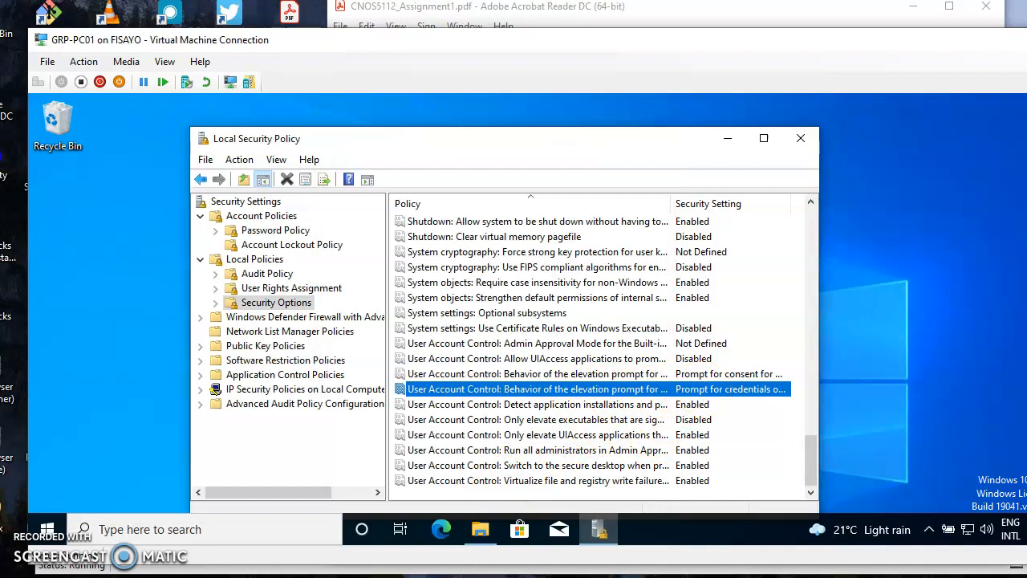
# Step: Per the assignment PDF, set the UAC elevation prompt for administrators in Admin Approval Mode to "Prompt for credentials on the secure desktop"
pyautogui.click(482, 575)
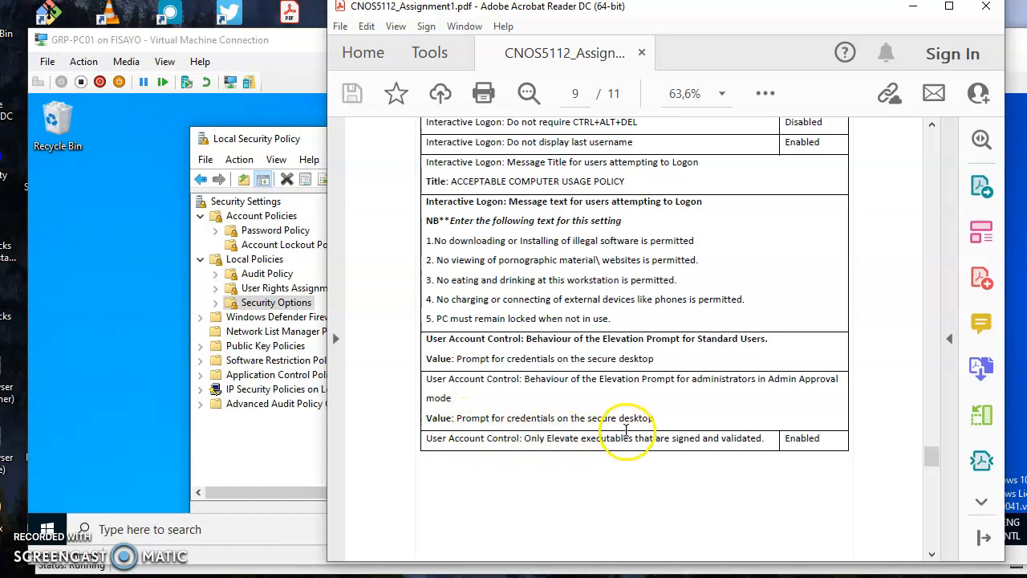
pyautogui.click(294, 143)
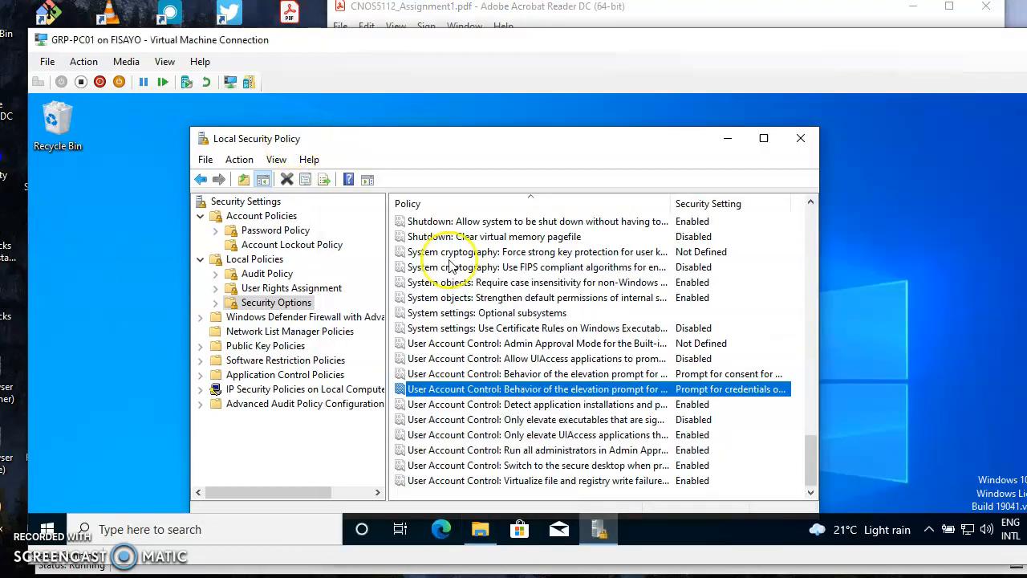
pyautogui.doubleClick(537, 375)
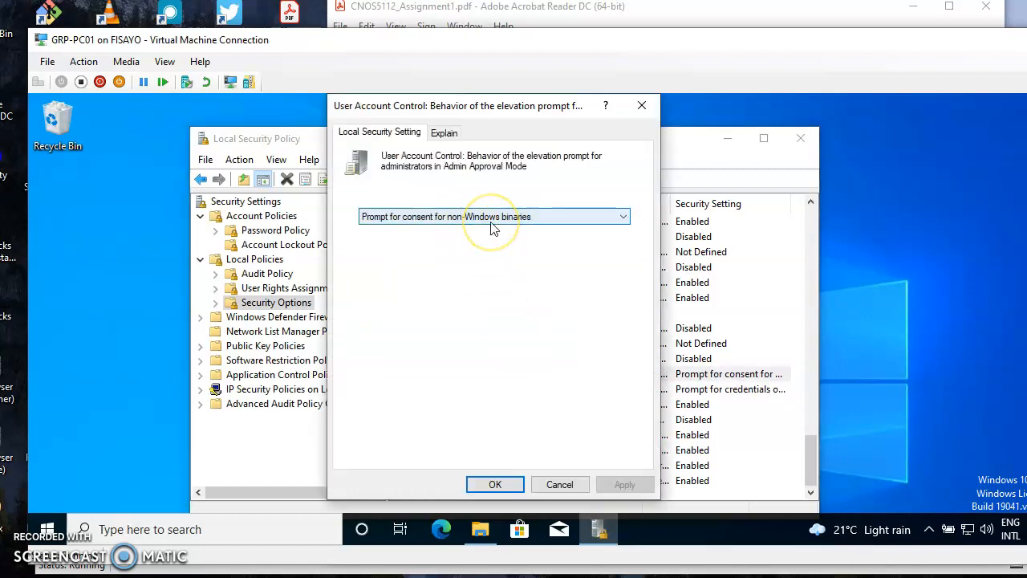
pyautogui.click(493, 218)
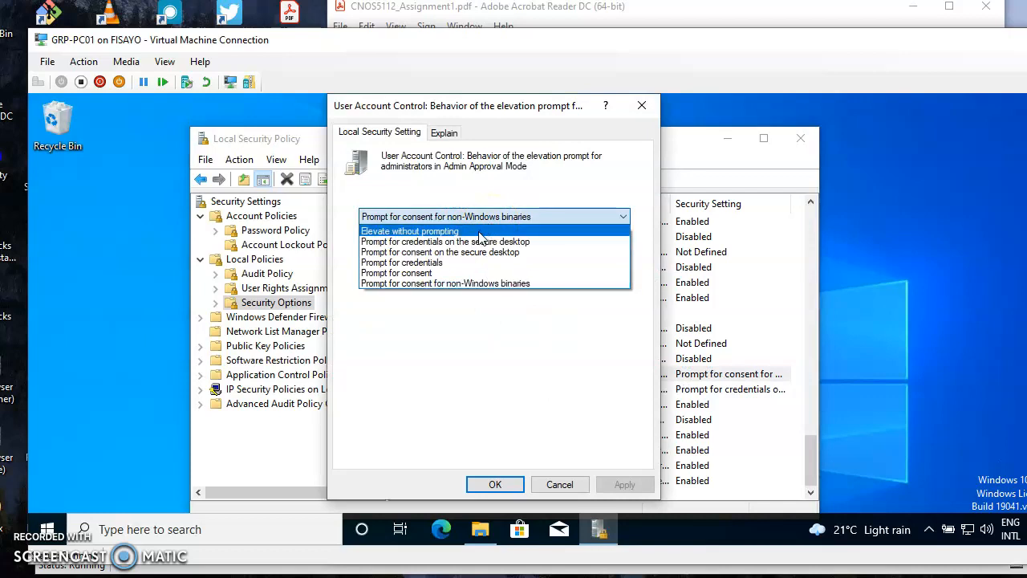
pyautogui.click(411, 243)
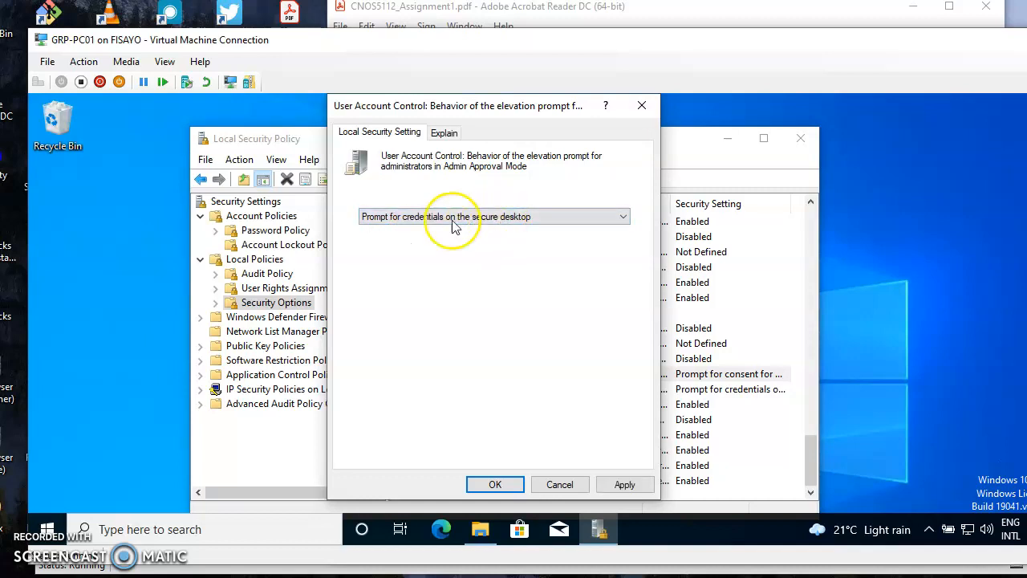
pyautogui.moveTo(619, 554)
pyautogui.click(537, 576)
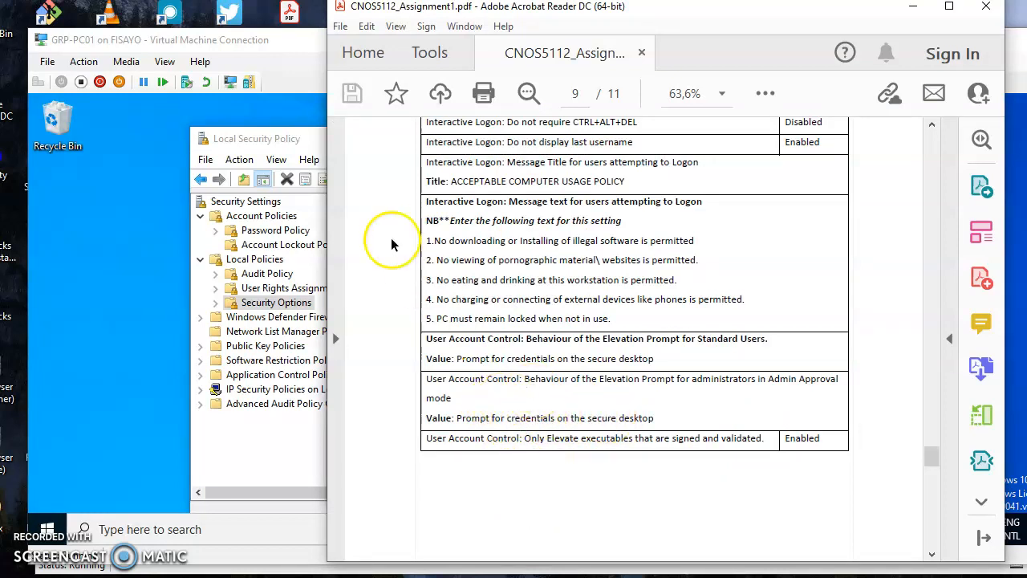
pyautogui.click(298, 141)
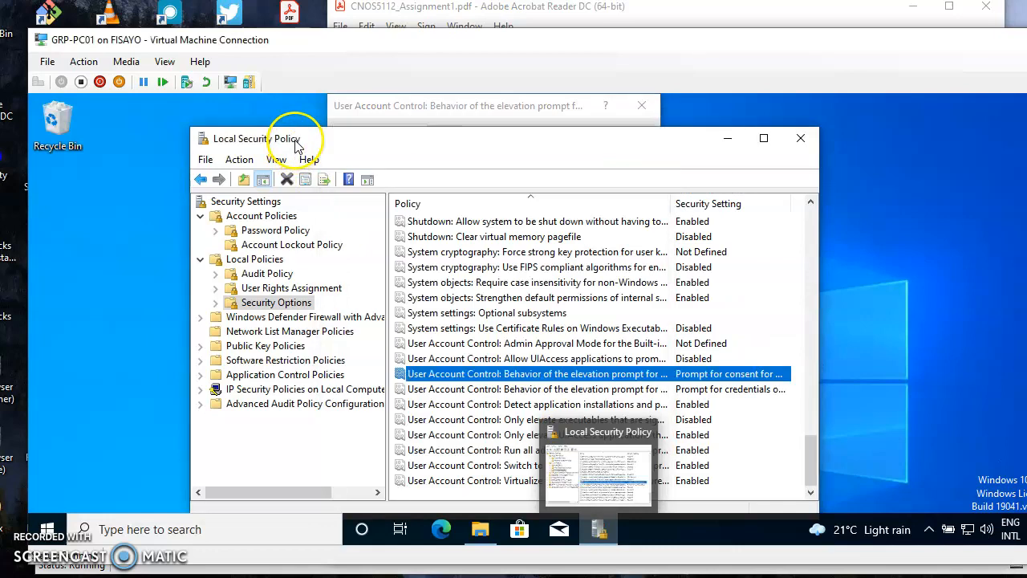
pyautogui.click(432, 113)
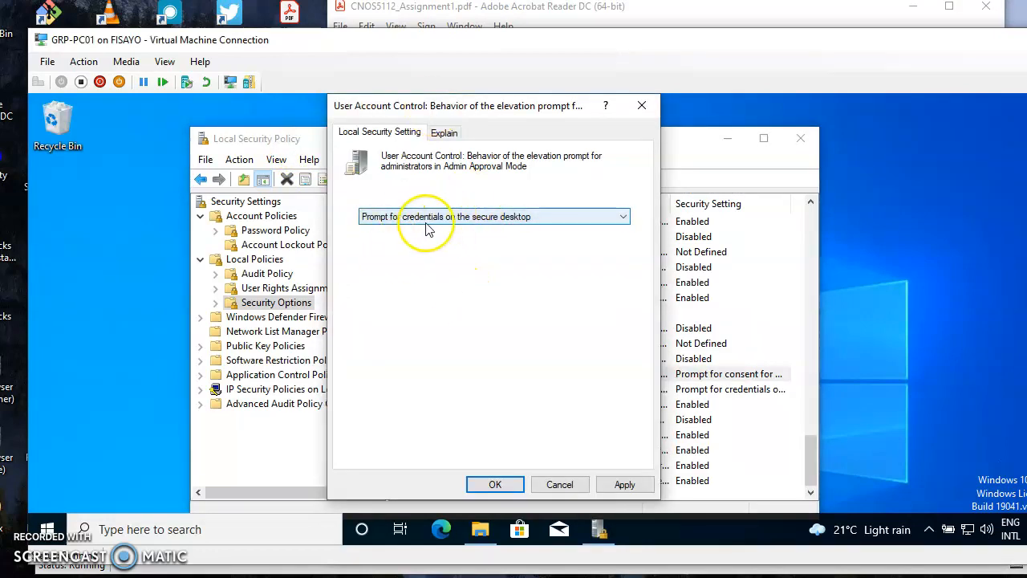
pyautogui.click(624, 484)
pyautogui.click(491, 484)
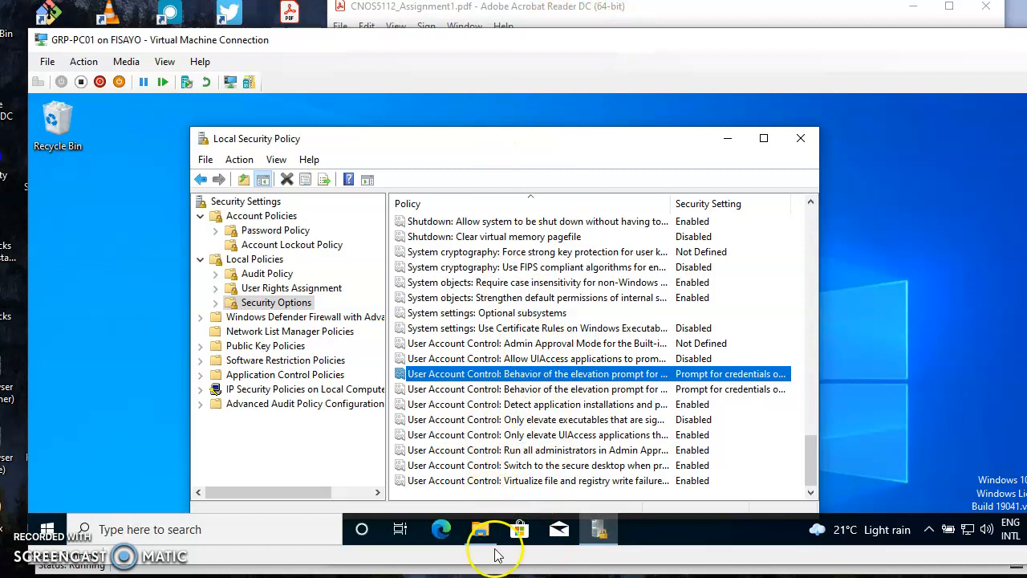
# Step: Enable the UAC policy "Only elevate executables that are signed and validated" as the assignment PDF specifies, and read its explanation
pyautogui.moveTo(480, 528)
pyautogui.click(562, 576)
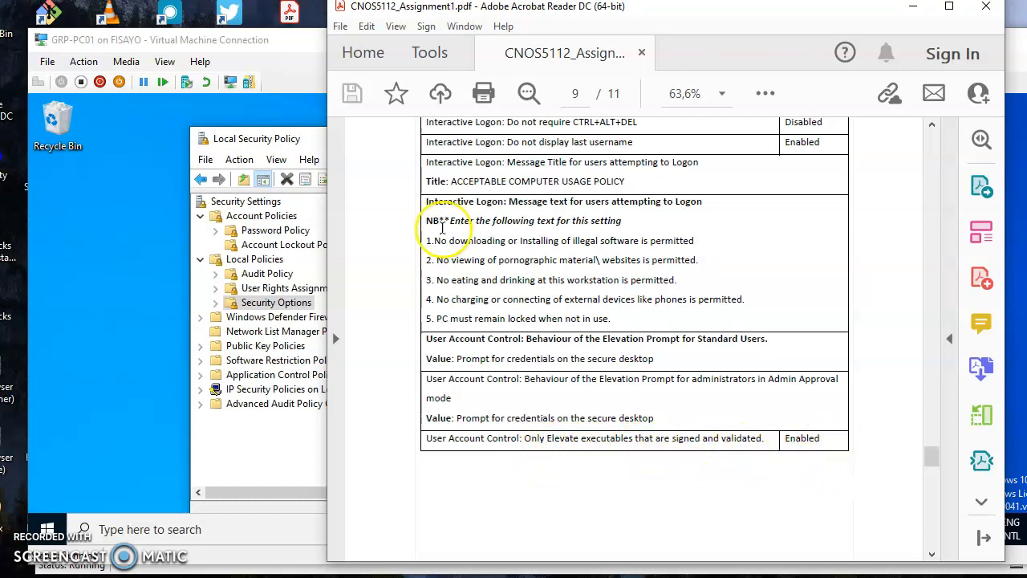
pyautogui.click(307, 137)
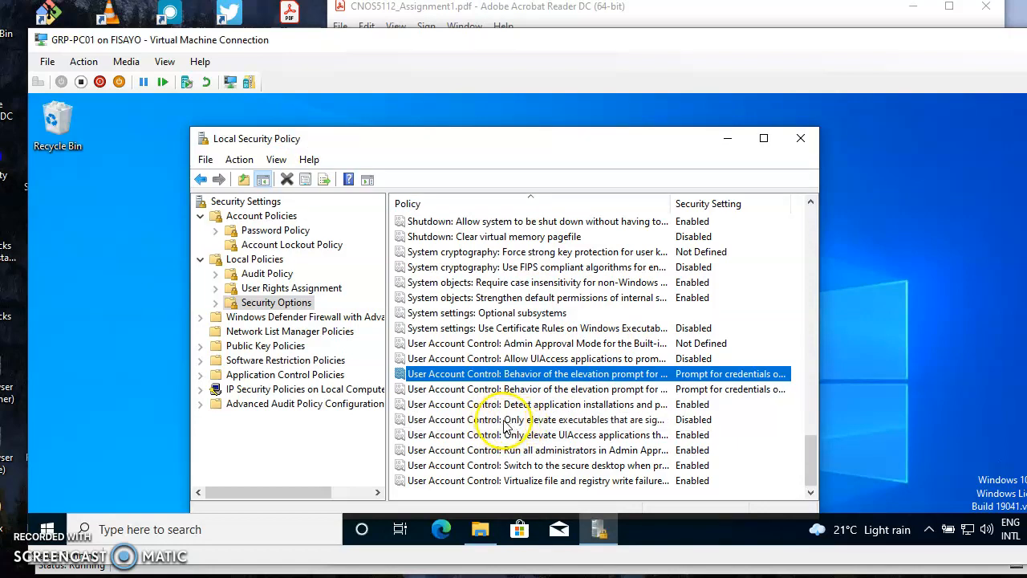
pyautogui.doubleClick(499, 420)
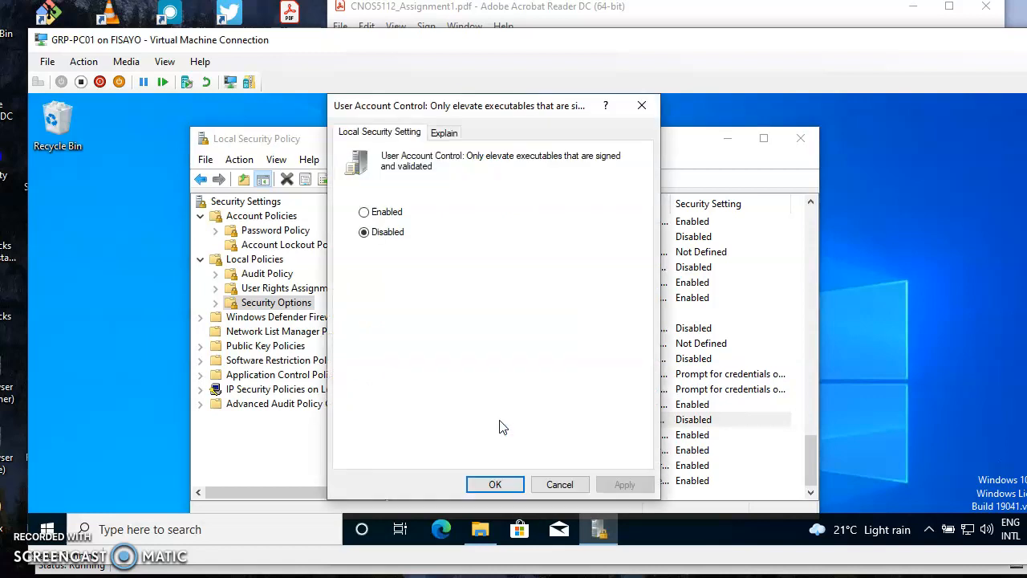
pyautogui.click(394, 214)
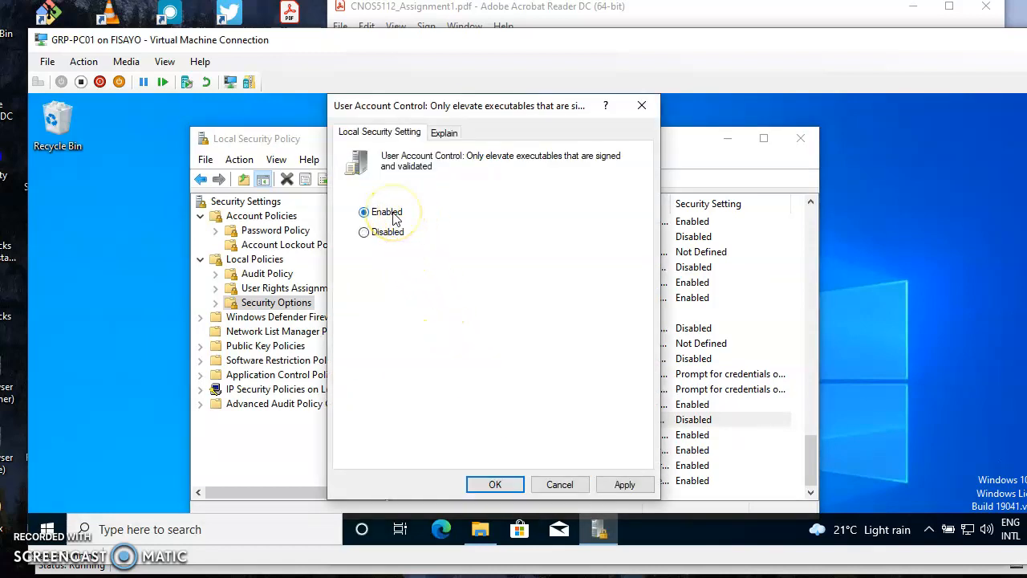
pyautogui.click(617, 486)
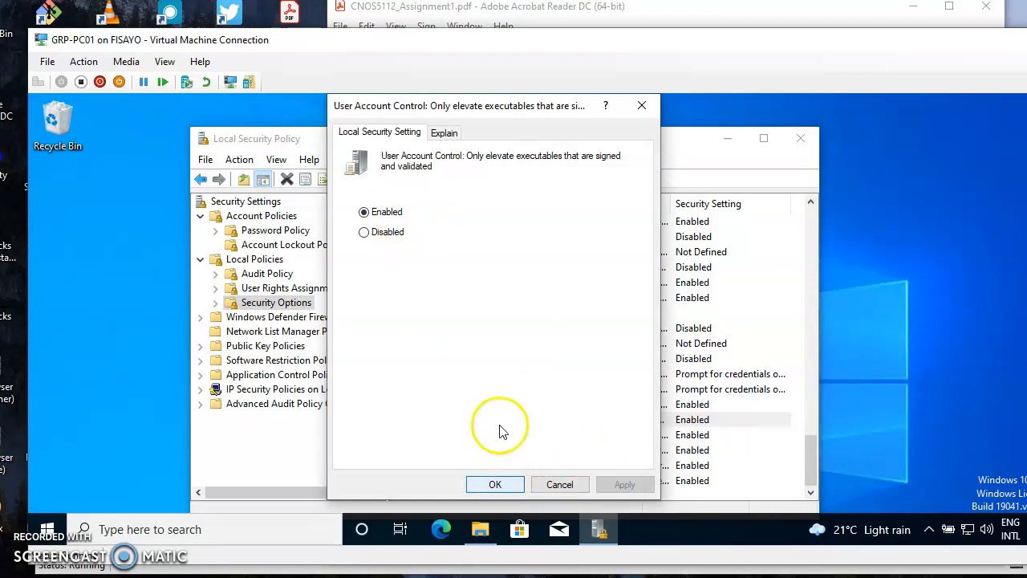
pyautogui.click(439, 134)
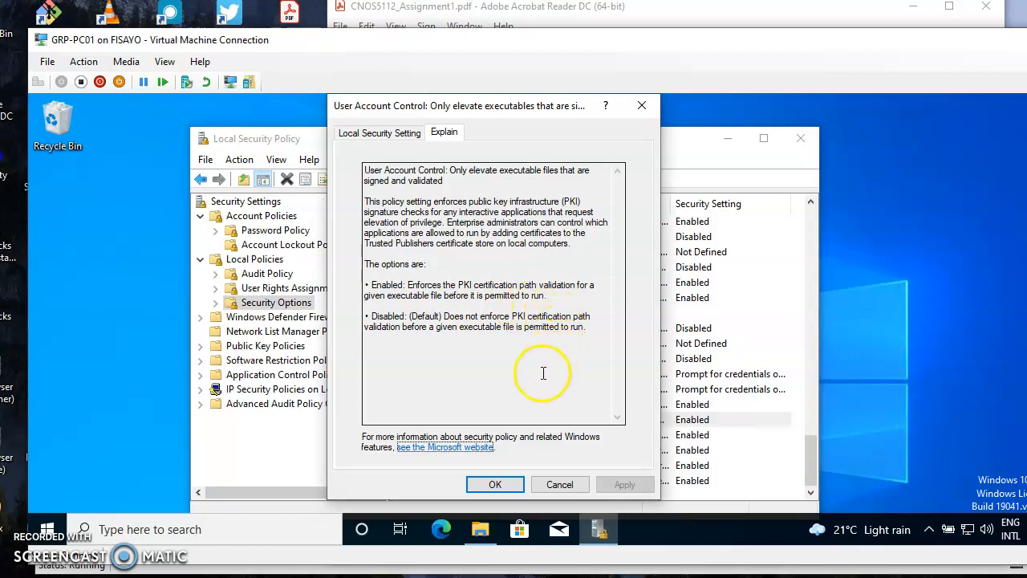
pyautogui.click(495, 485)
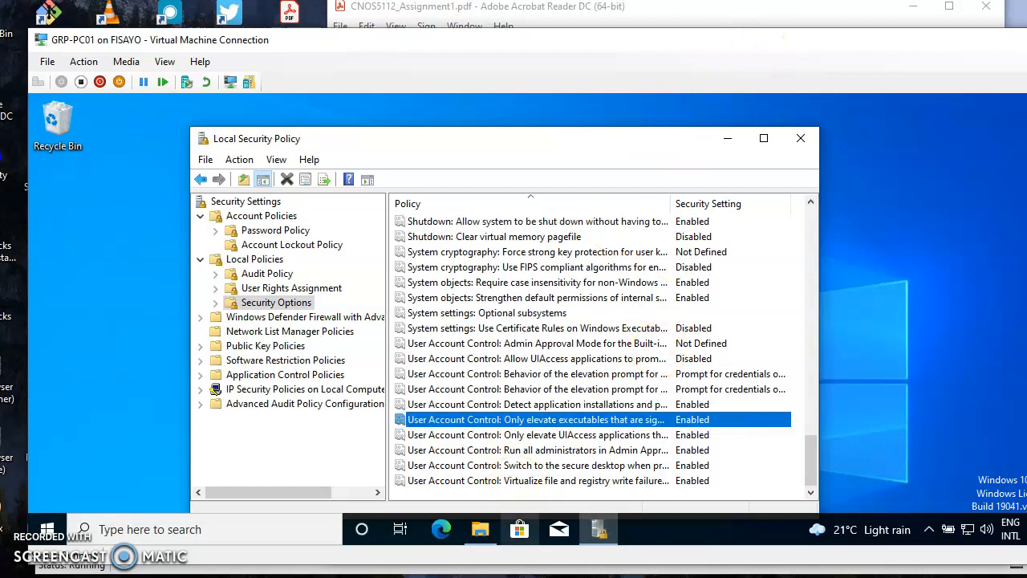
# Step: Read the extra security measures on page 10 of the assignment PDF
pyautogui.click(527, 575)
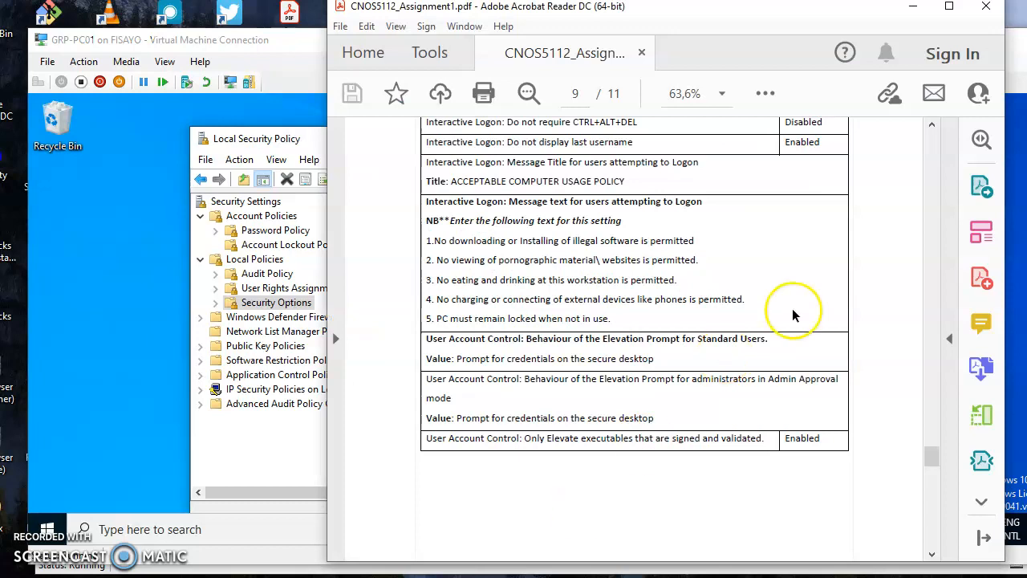
pyautogui.click(930, 553)
pyautogui.click(930, 554)
pyautogui.click(931, 554)
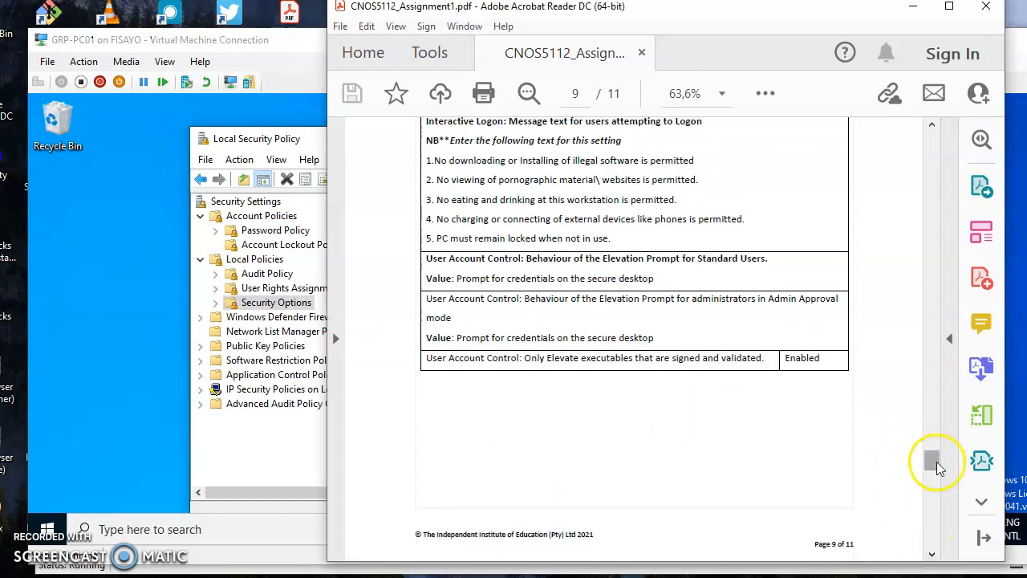
pyautogui.moveTo(933, 465); pyautogui.dragTo(933, 487)
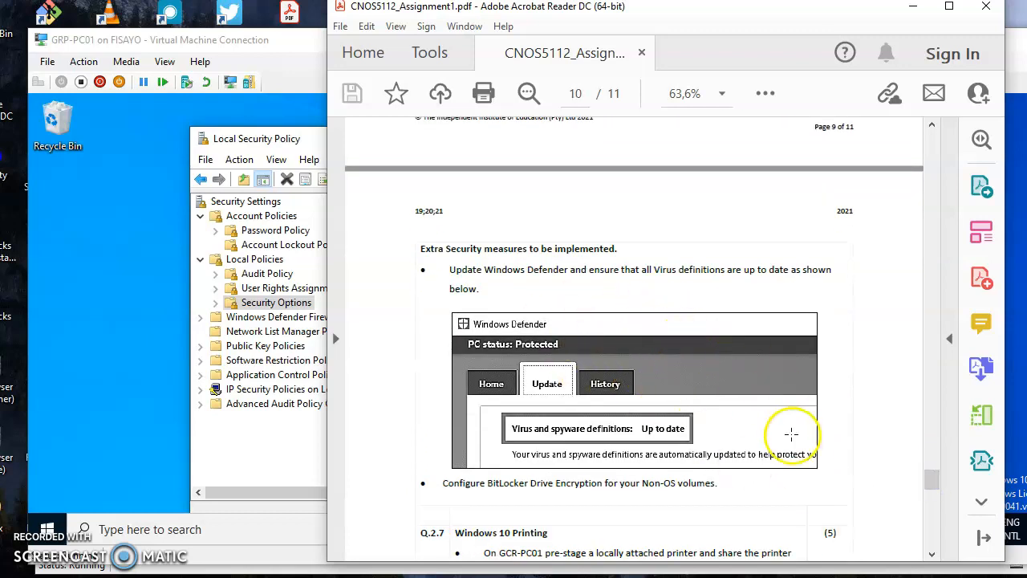
pyautogui.click(930, 556)
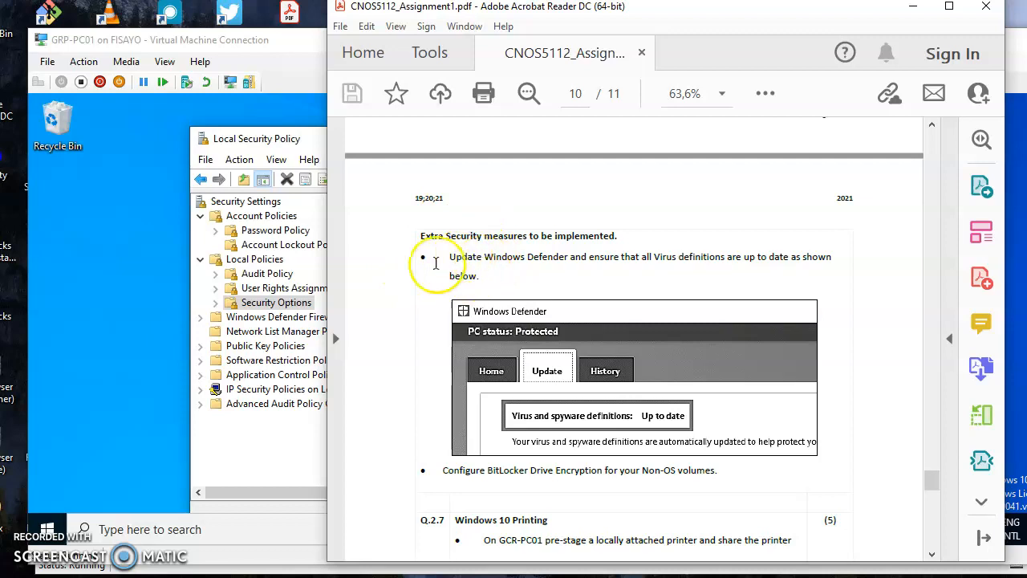
# Step: Close Local Security Policy and the open File Explorer Network window in the GRP-PC01 virtual machine
pyautogui.click(285, 145)
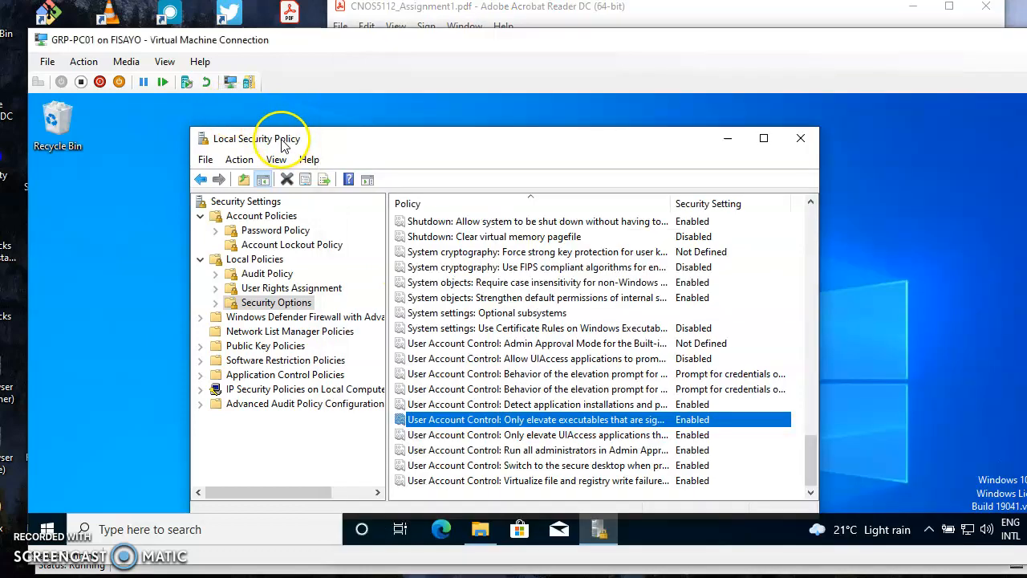
pyautogui.click(803, 141)
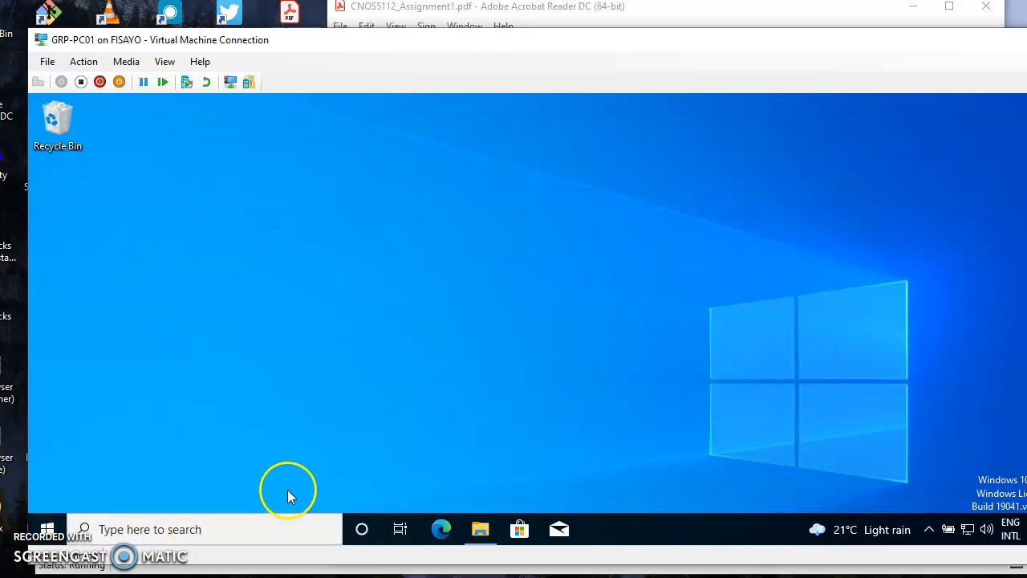
pyautogui.click(480, 529)
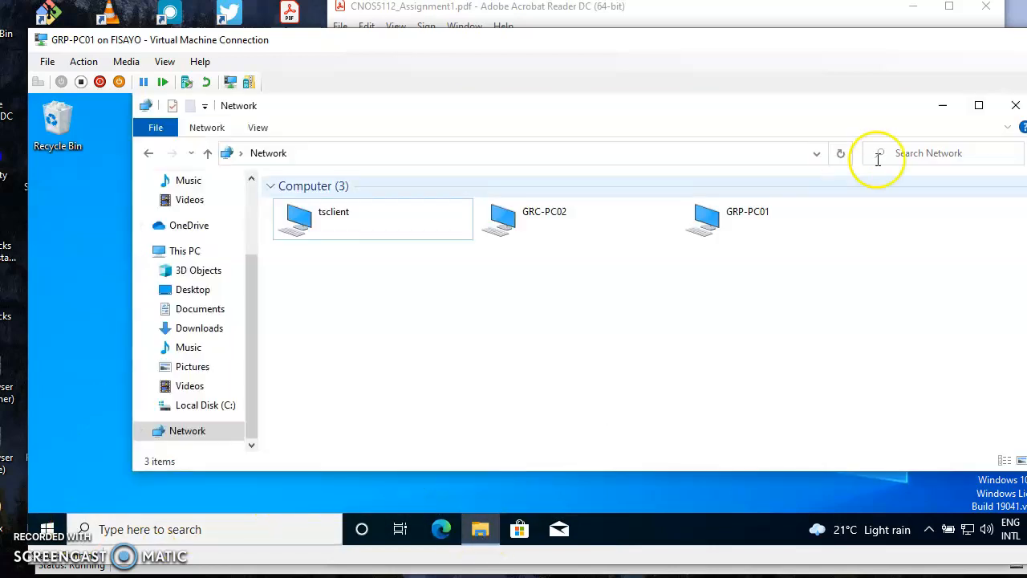
pyautogui.click(1015, 108)
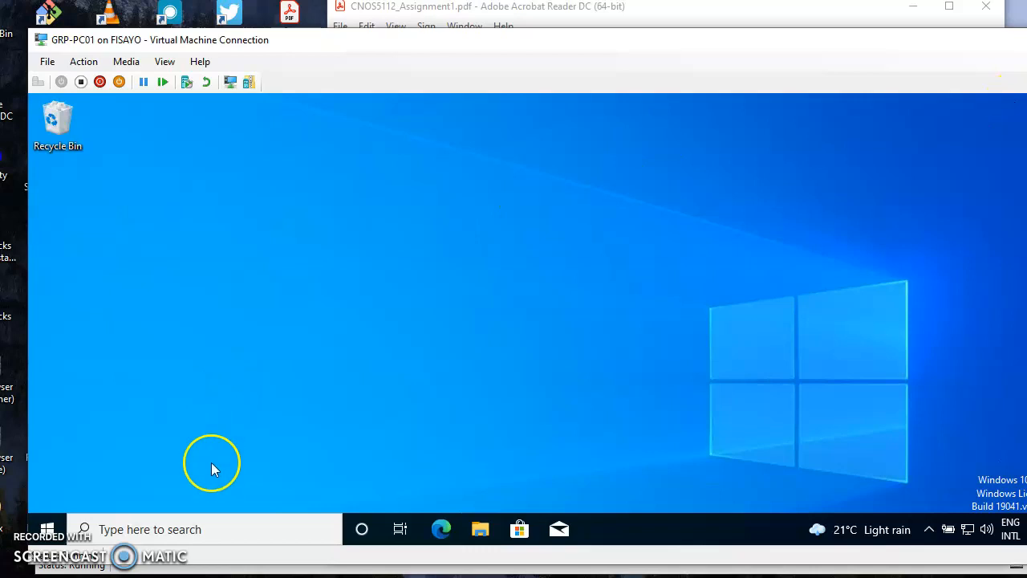
# Step: Search GRP-PC01 for windows defender and recheck the Windows Defender update requirement in the assignment PDF
pyautogui.click(243, 529)
pyautogui.write('wi')
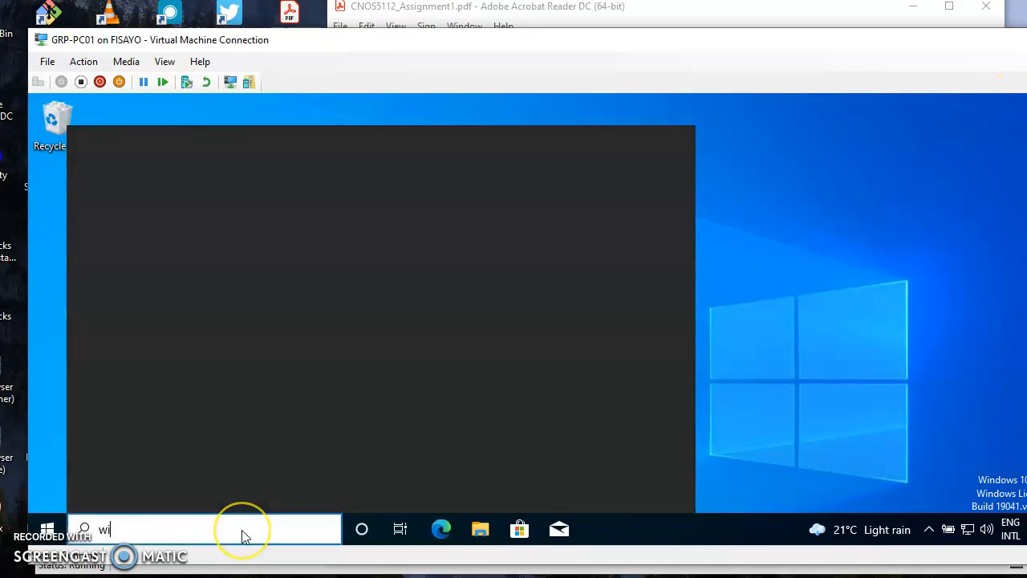
pyautogui.write('ndows de')
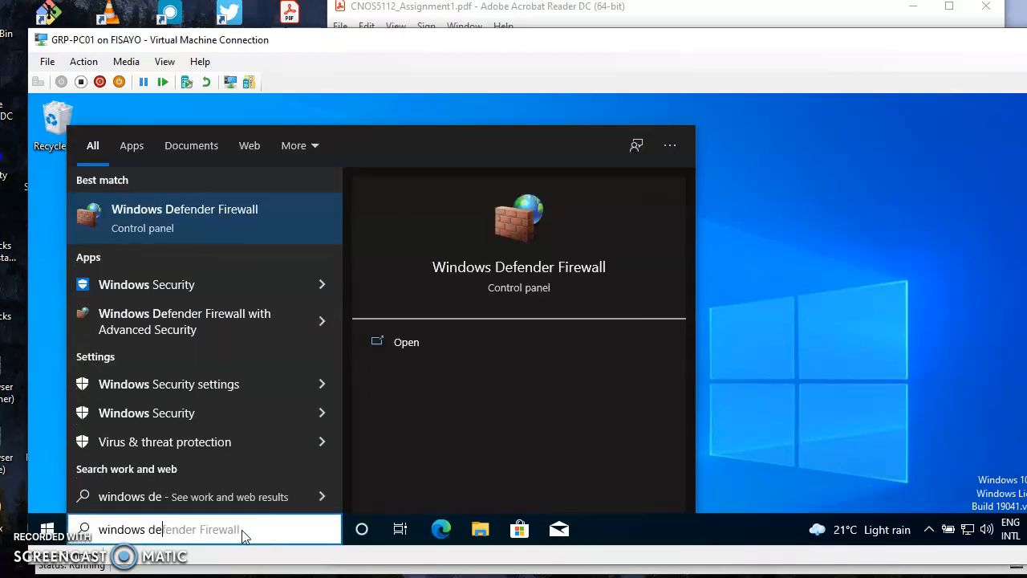
pyautogui.write('fender')
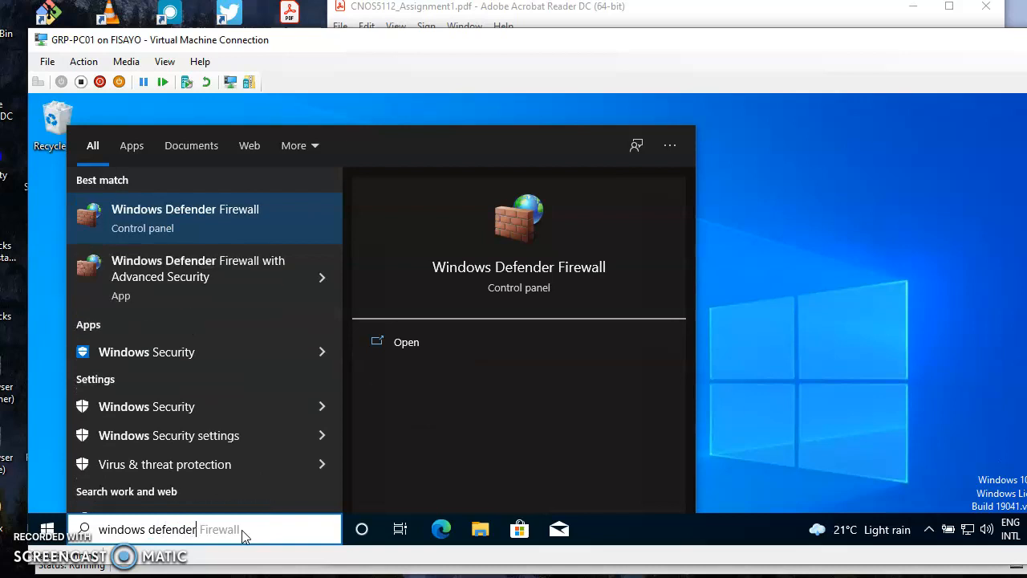
pyautogui.click(694, 8)
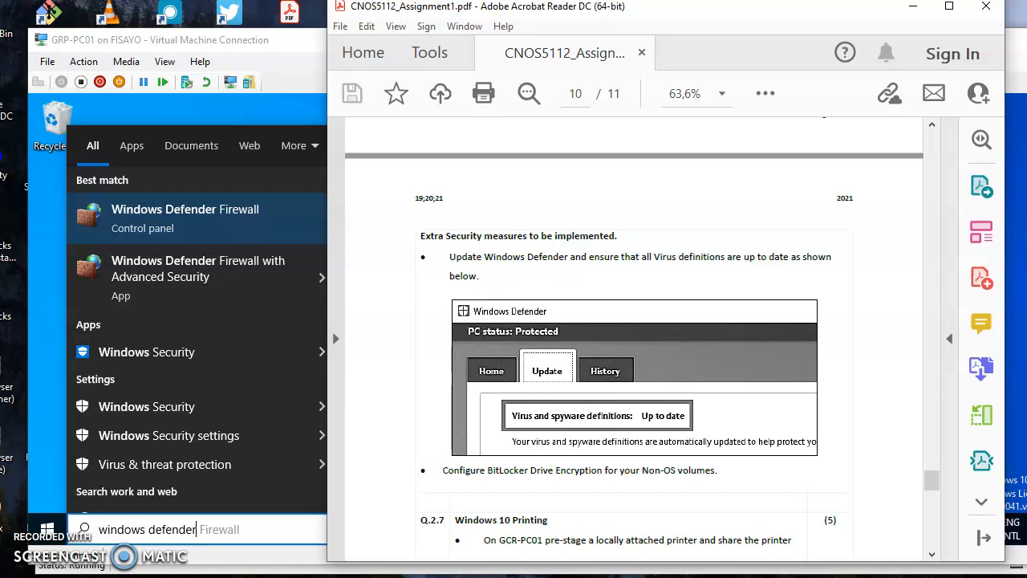
# Step: Change the search in GRP-PC01 to windows security and open the Windows Security app
pyautogui.click(200, 529)
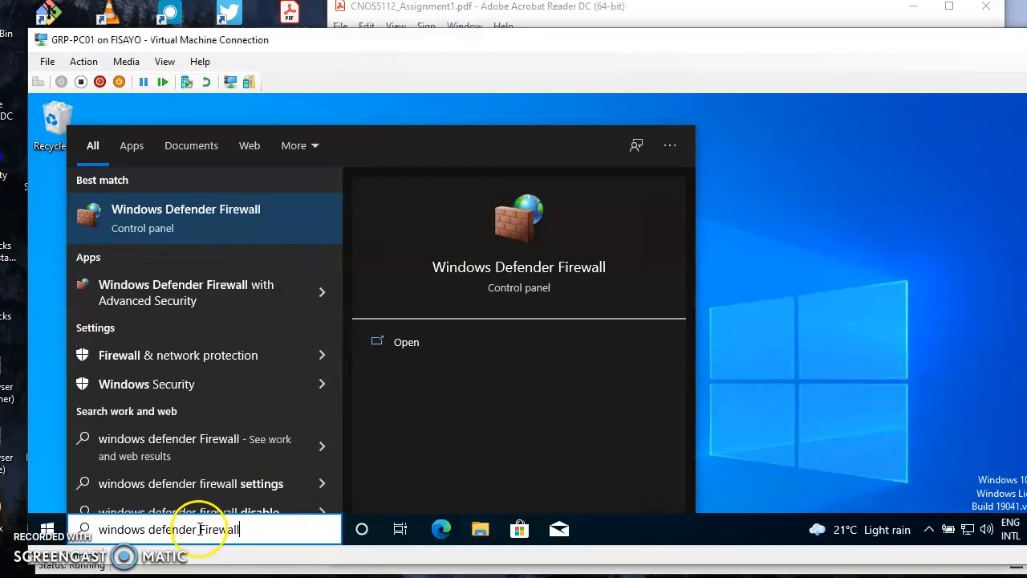
pyautogui.press('BackSpace')
pyautogui.press('BackSpace')
pyautogui.press('BackSpace')
pyautogui.press('BackSpace')
pyautogui.press('BackSpace')
pyautogui.press('BackSpace')
pyautogui.press('BackSpace')
pyautogui.press('BackSpace')
pyautogui.press('BackSpace')
pyautogui.press('BackSpace')
pyautogui.press('BackSpace')
pyautogui.press('BackSpace')
pyautogui.press('BackSpace')
pyautogui.press('BackSpace')
pyautogui.press('BackSpace')
pyautogui.press('BackSpace')
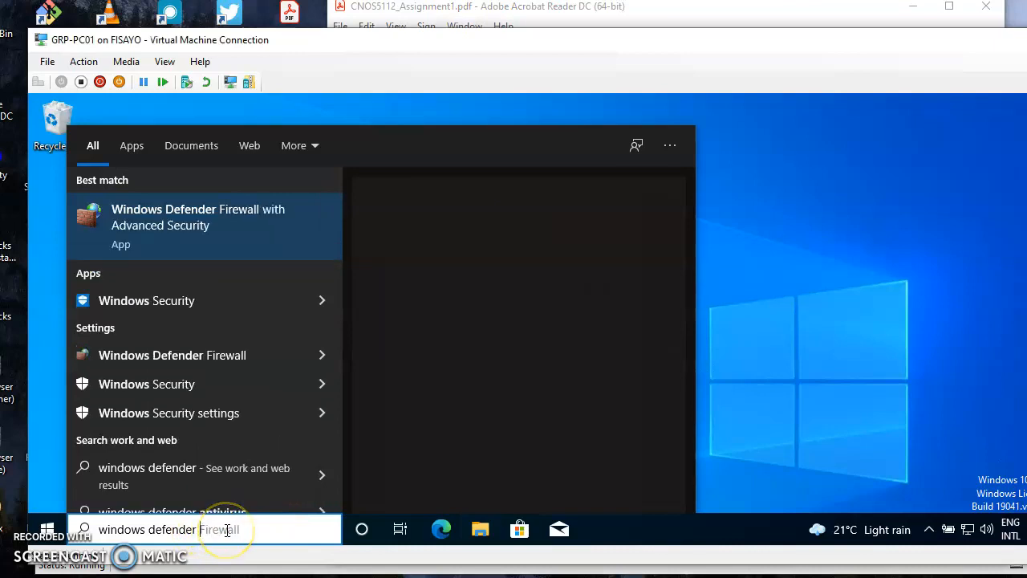
pyautogui.press('BackSpace')
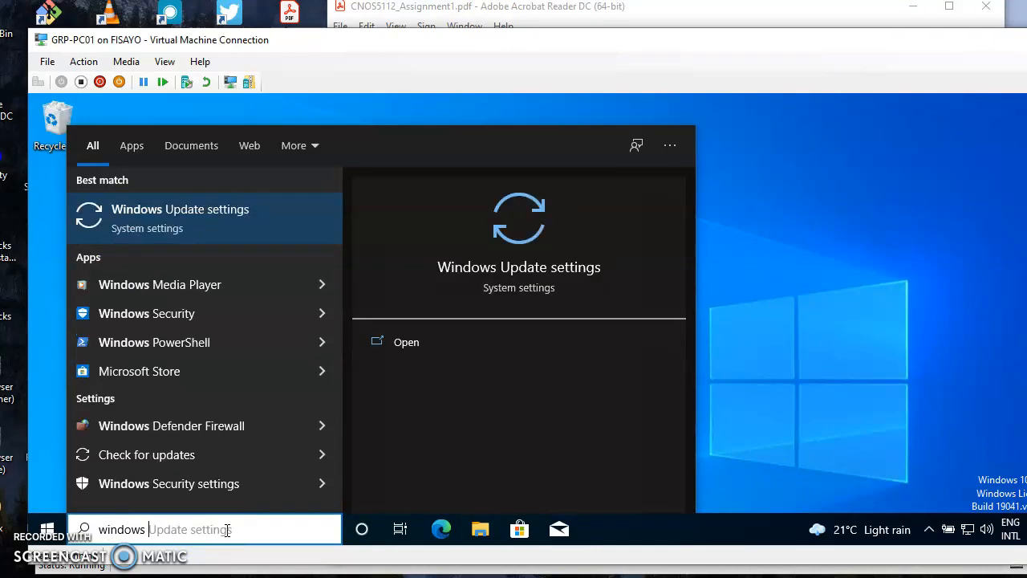
pyautogui.write('se')
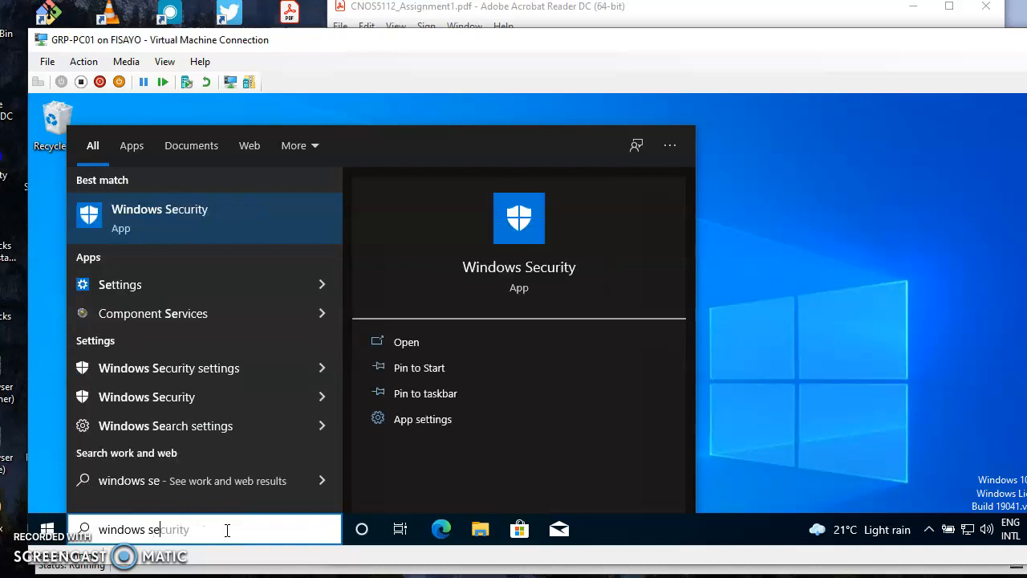
pyautogui.write('curity')
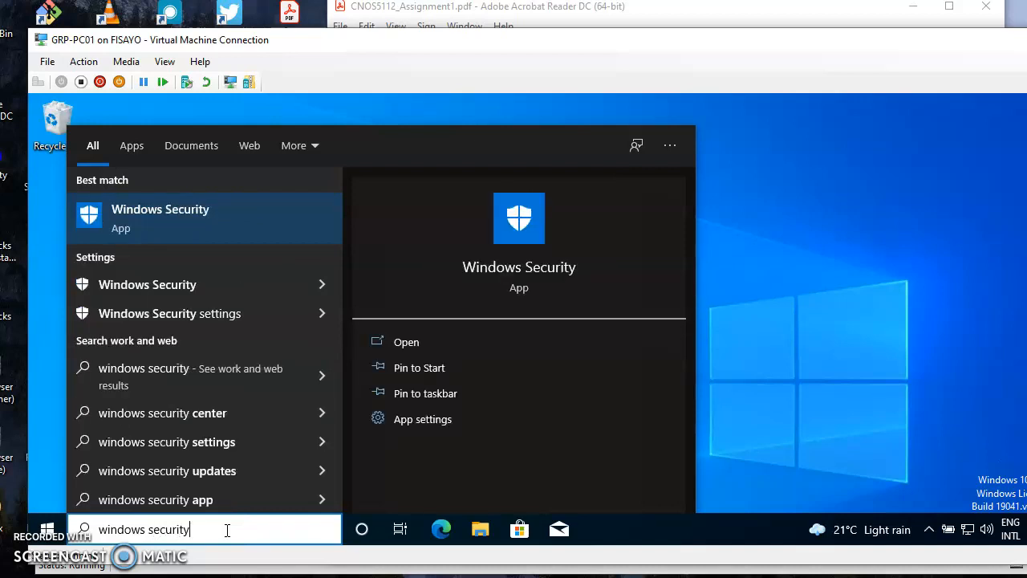
pyautogui.click(132, 222)
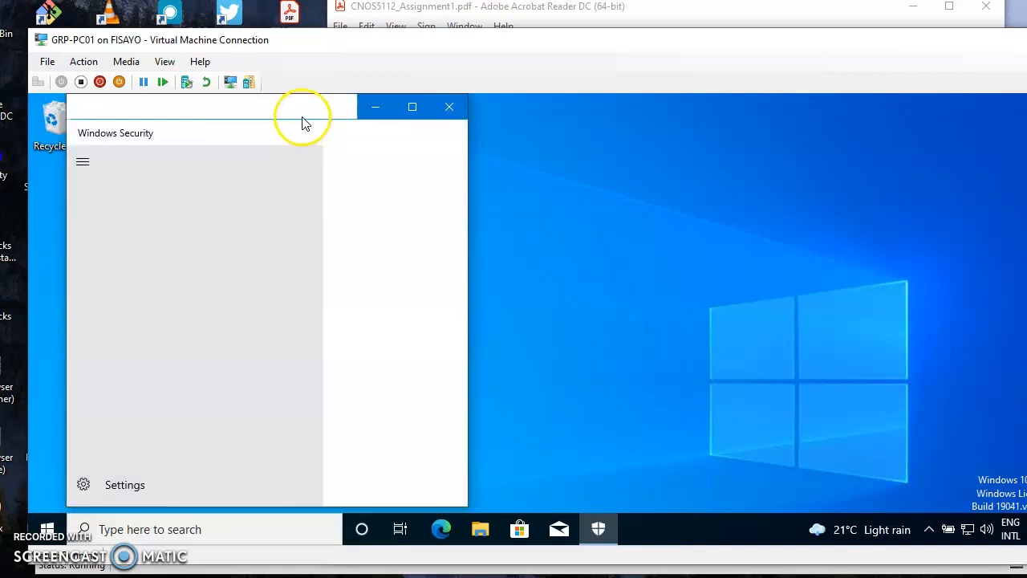
# Step: Fit the GRP-PC01 connection window on the screen and widen the Windows Security window until its navigation list shows
pyautogui.click(413, 108)
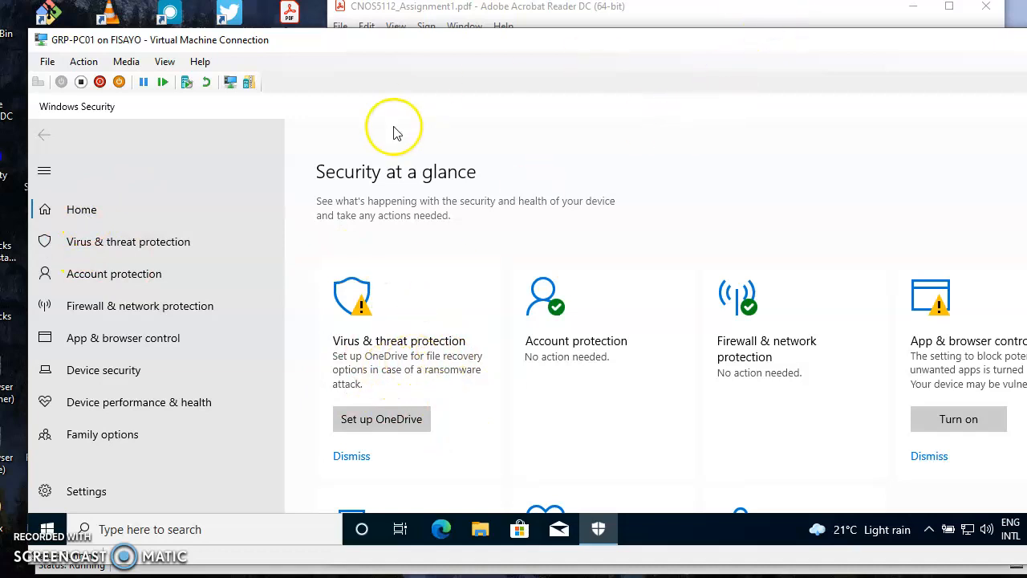
pyautogui.moveTo(371, 37); pyautogui.dragTo(310, 37)
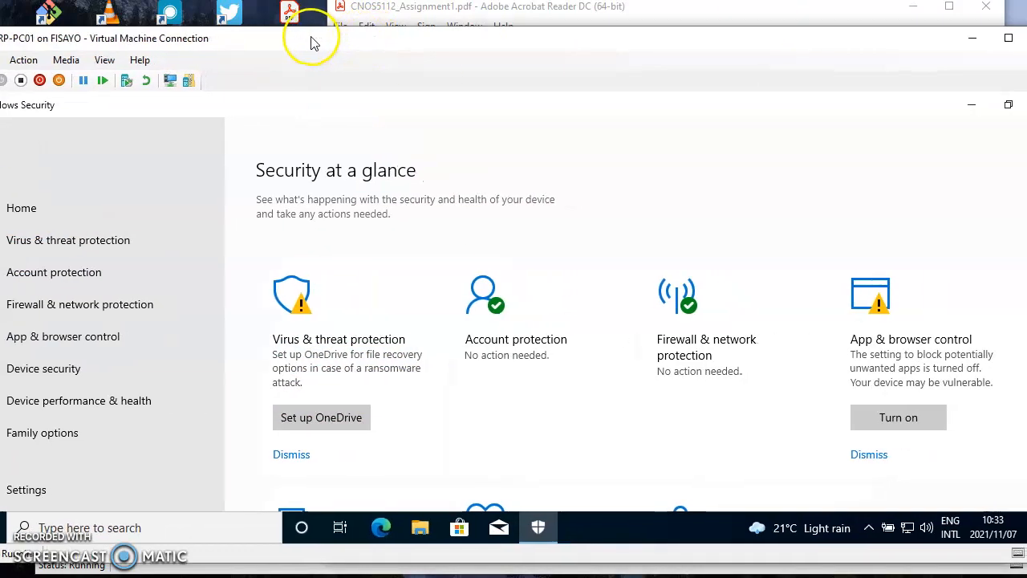
pyautogui.click(1005, 105)
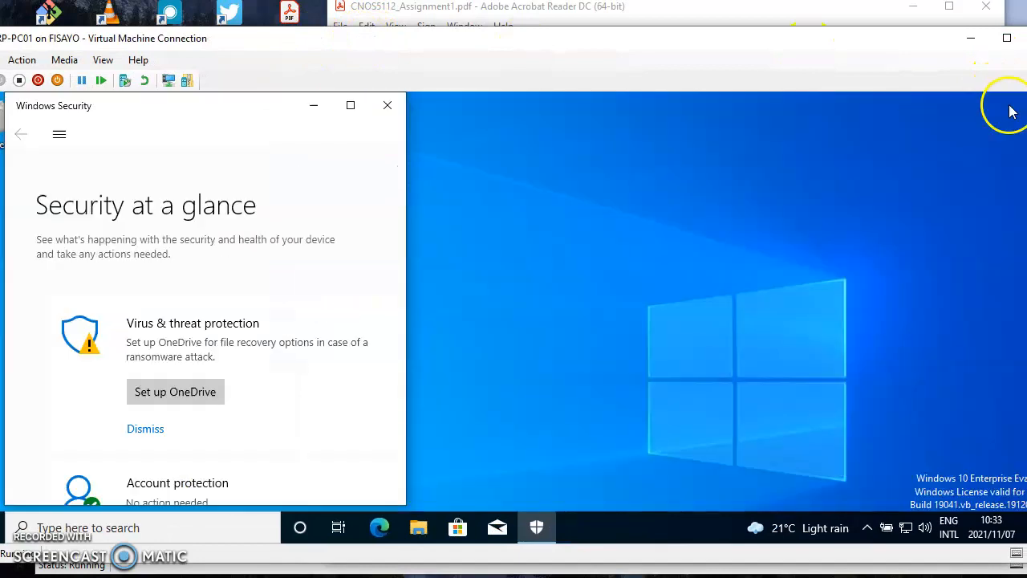
pyautogui.moveTo(452, 45); pyautogui.dragTo(547, 46)
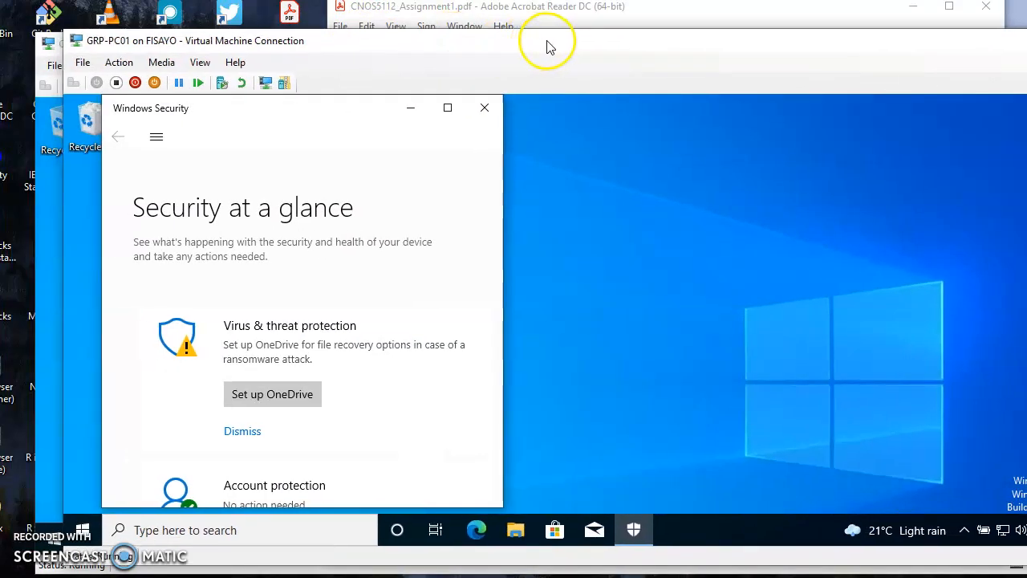
pyautogui.moveTo(61, 201); pyautogui.dragTo(263, 231)
pyautogui.moveTo(536, 45); pyautogui.dragTo(358, 41)
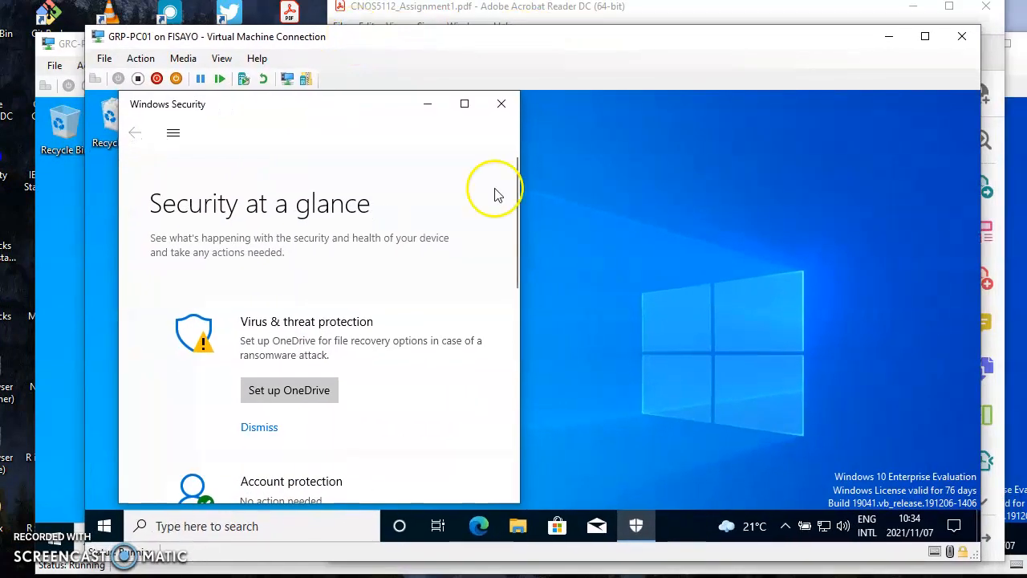
pyautogui.moveTo(525, 204); pyautogui.dragTo(964, 222)
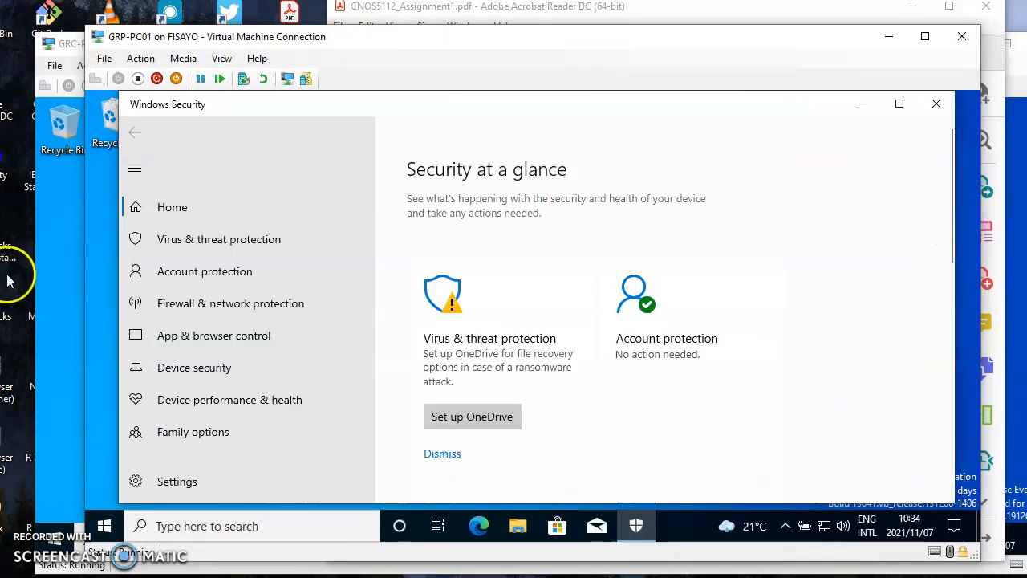
# Step: Open Virus & threat protection and compare its protection updates status with the virus definitions requirement in the assignment PDF
pyautogui.click(178, 245)
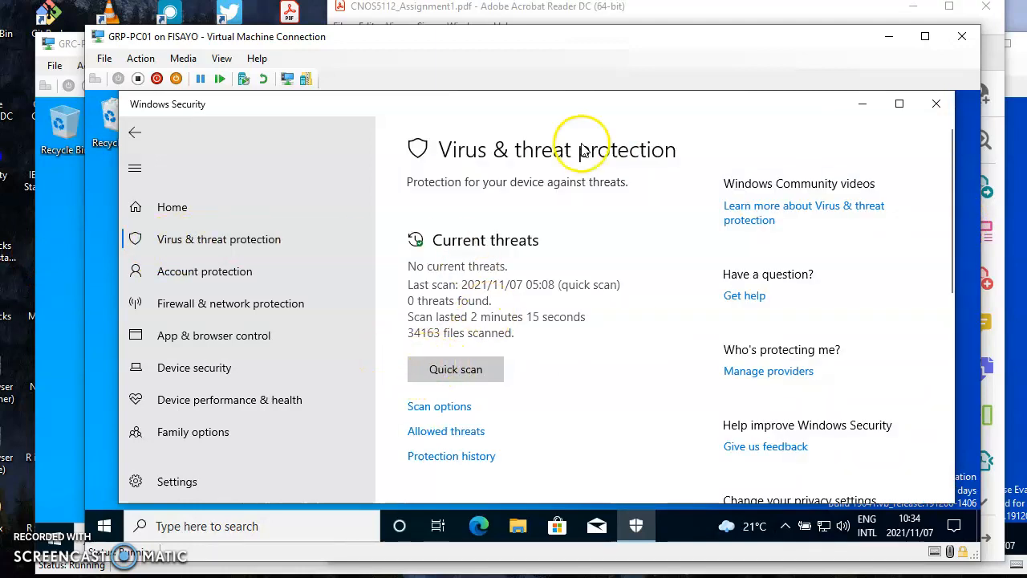
pyautogui.click(514, 577)
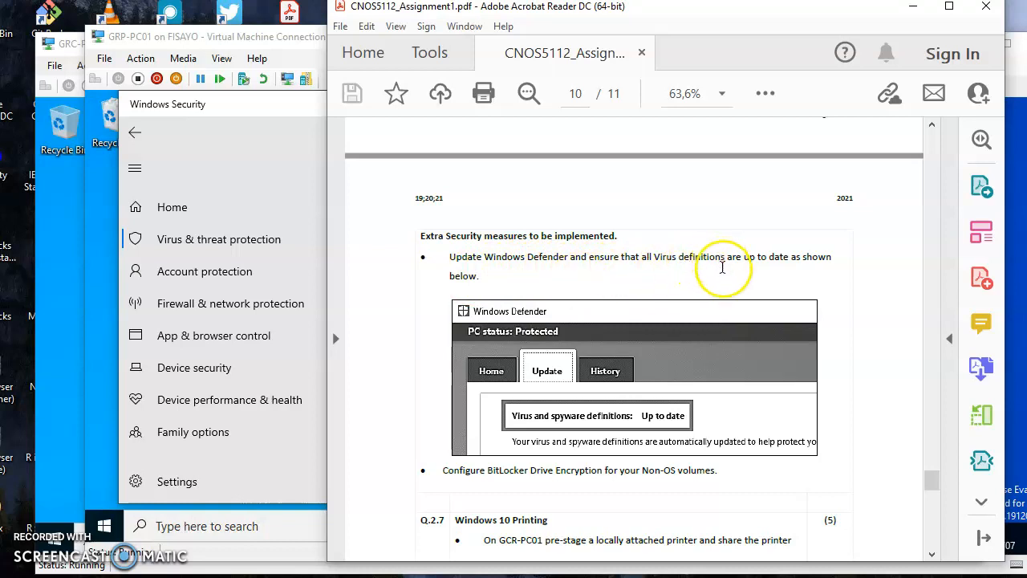
pyautogui.click(222, 155)
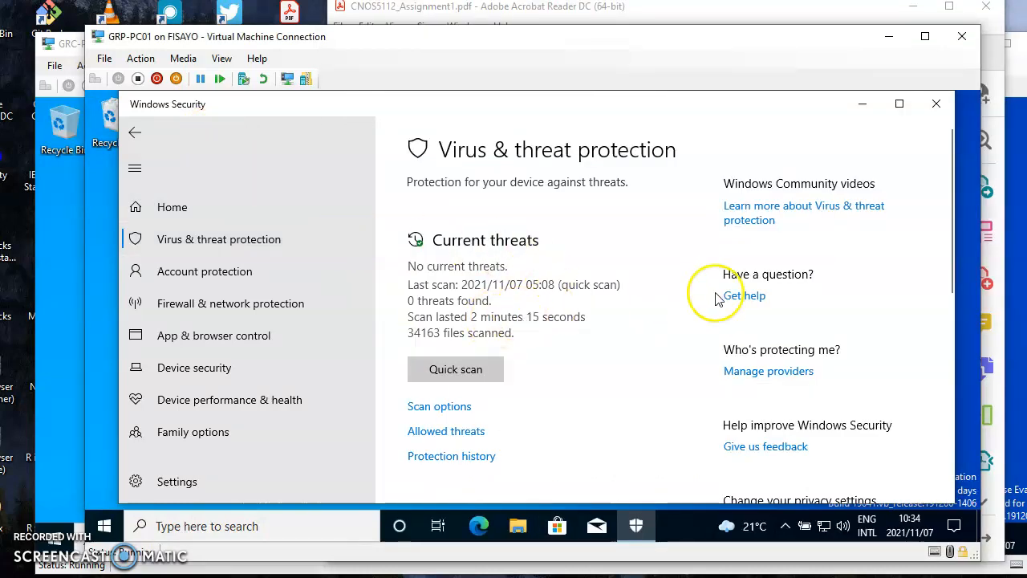
pyautogui.moveTo(952, 242); pyautogui.dragTo(950, 334)
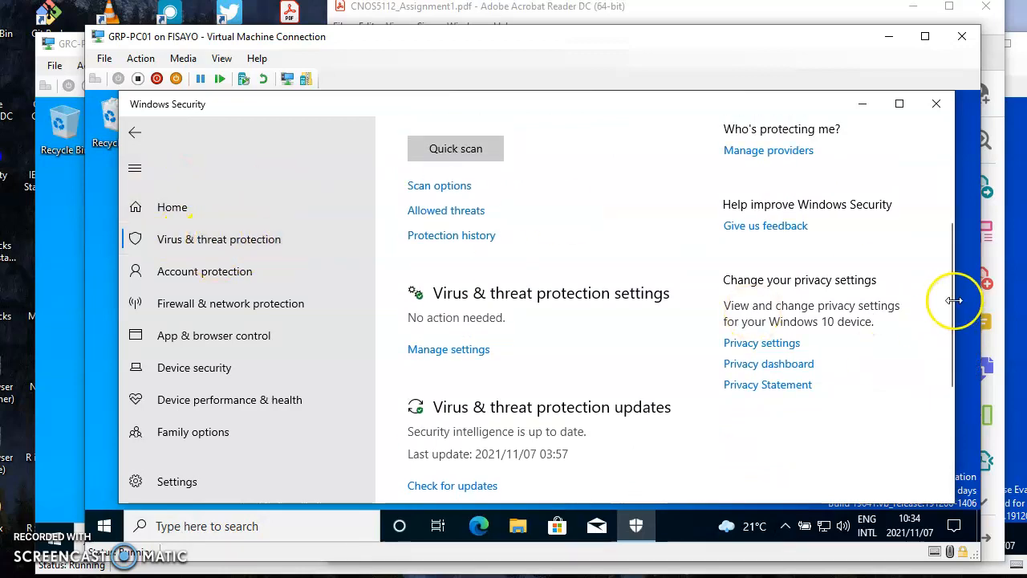
pyautogui.moveTo(951, 300); pyautogui.dragTo(952, 344)
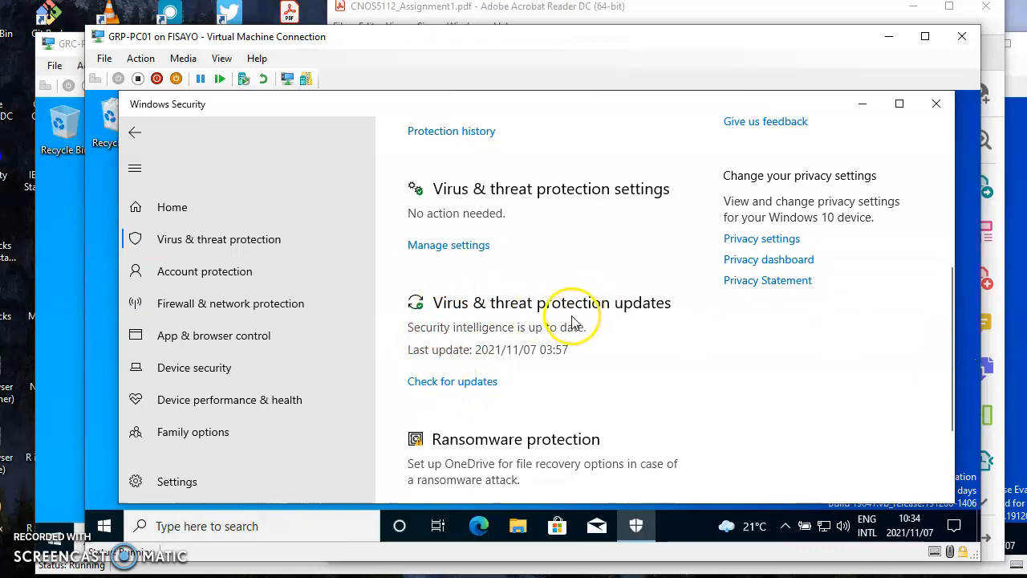
# Step: Start a check for security intelligence updates under Protection updates, cancel the check and close Windows Security
pyautogui.click(453, 384)
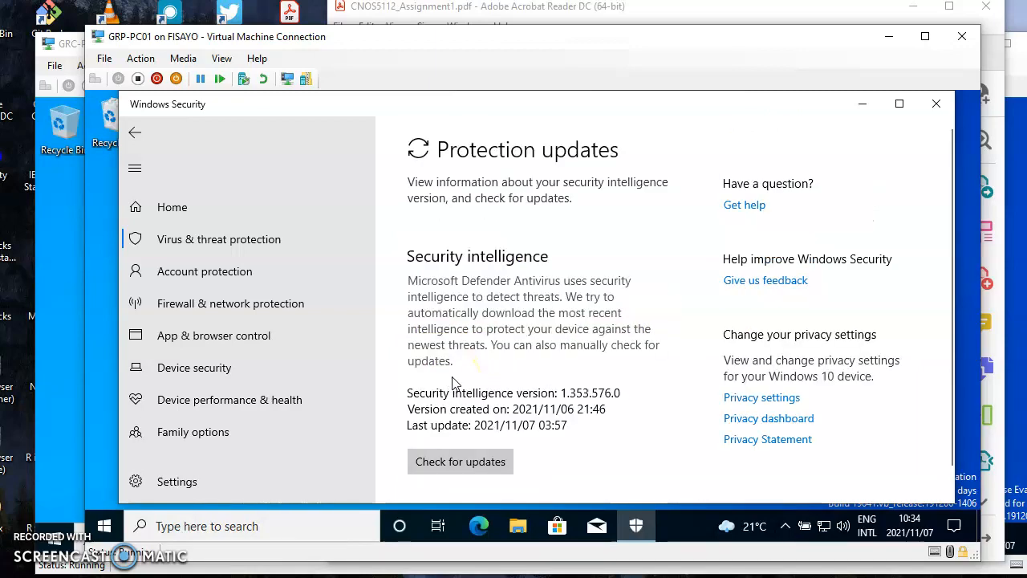
pyautogui.click(470, 461)
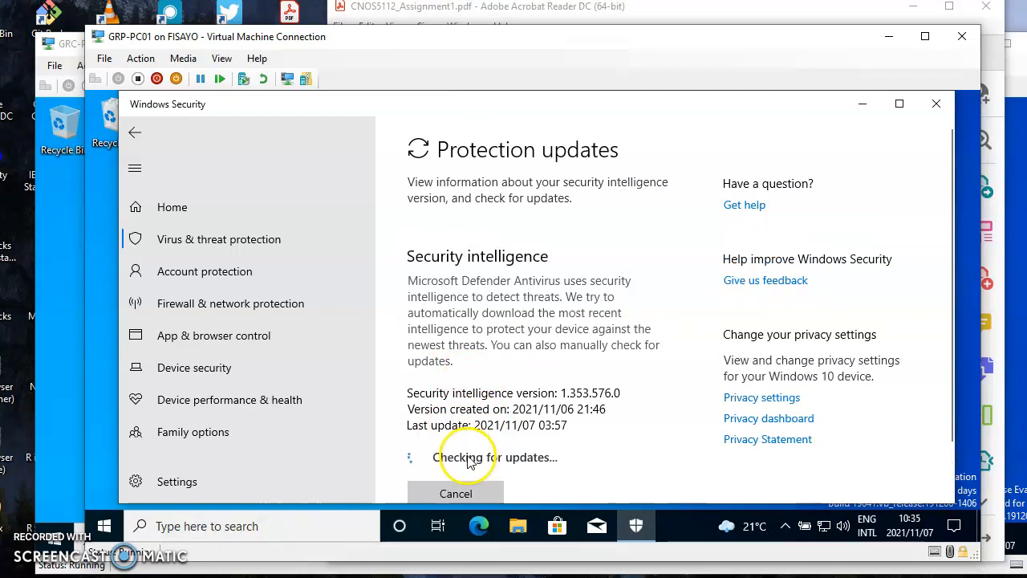
pyautogui.moveTo(950, 233); pyautogui.dragTo(946, 294)
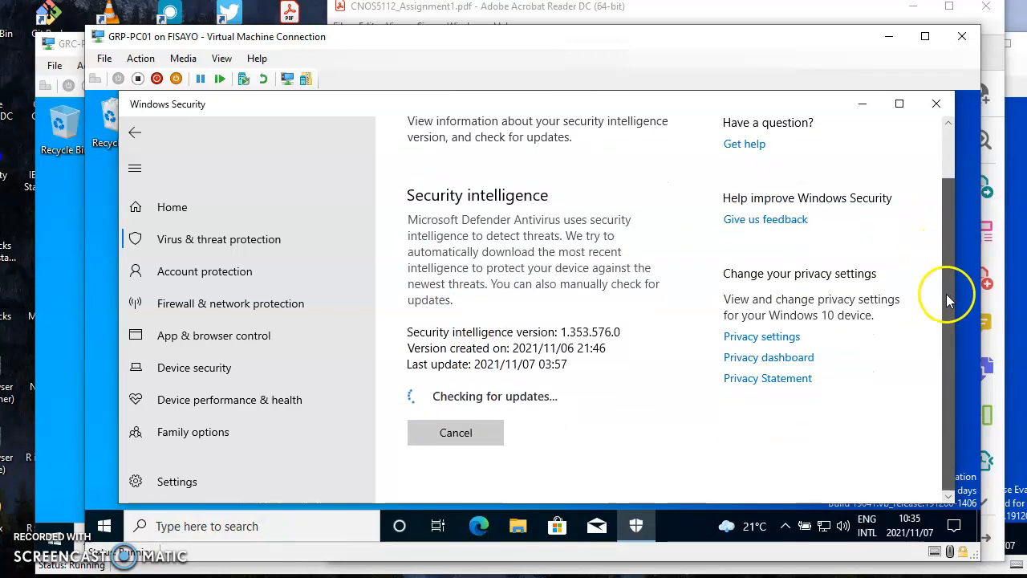
pyautogui.click(452, 433)
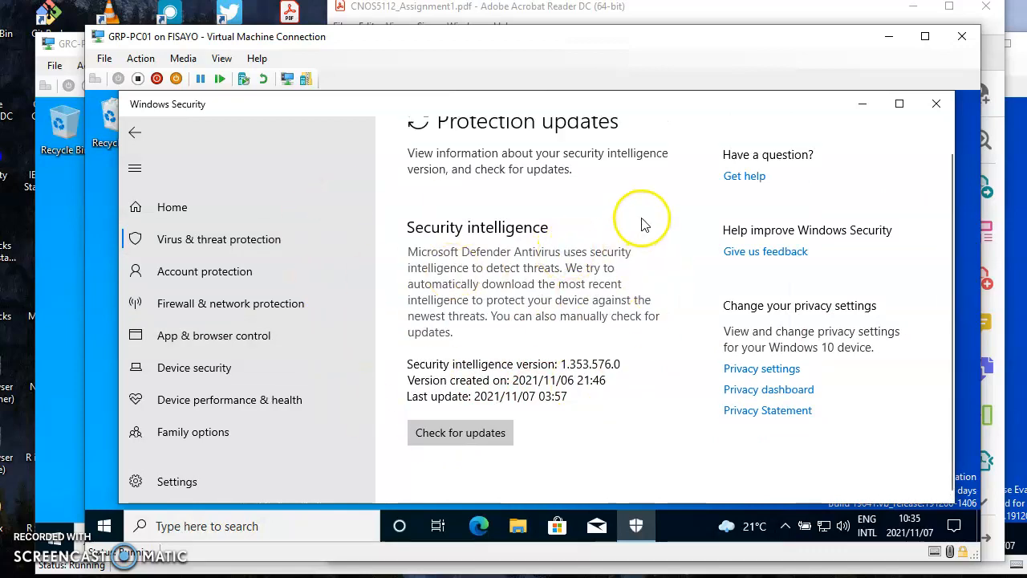
pyautogui.click(940, 102)
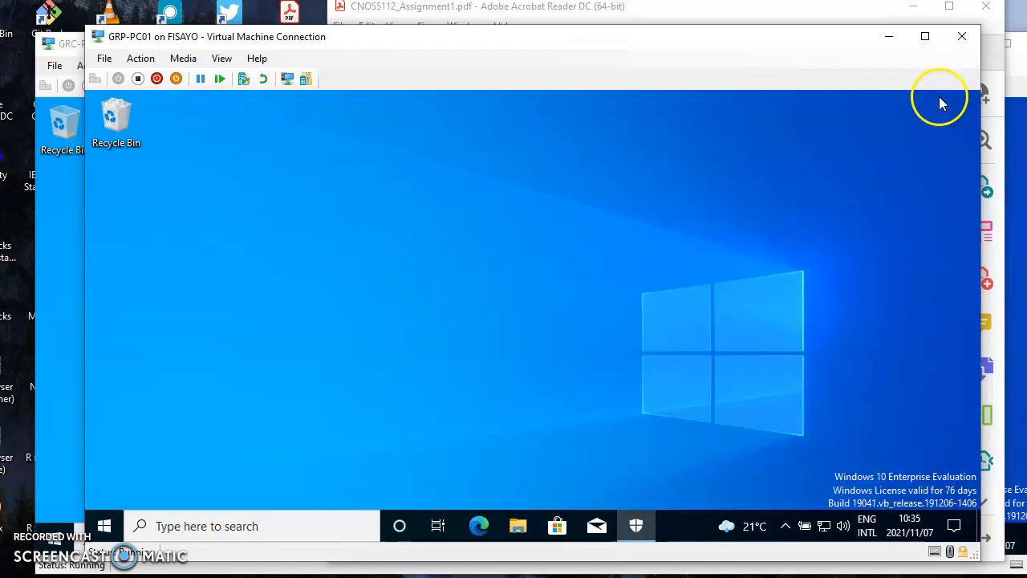